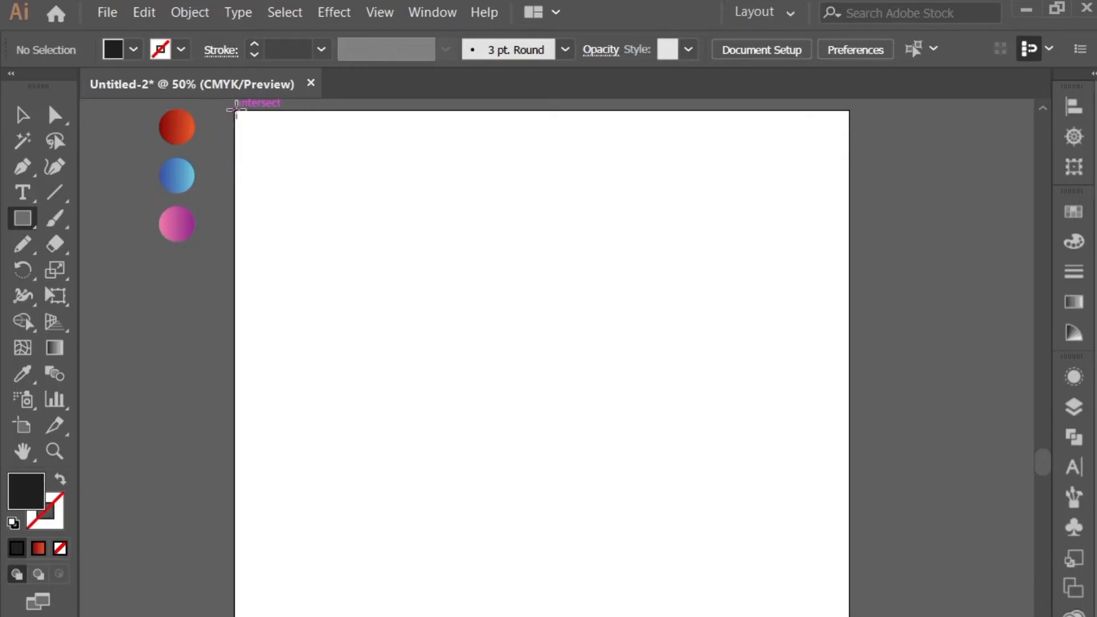
Draw a dark rectangle covering the whole artboard as the background and leave it deselected
{"action": "left_click_drag", "start_coordinate": [233, 111], "coordinate": [853, 616]}
{"action": "left_click_drag", "start_coordinate": [852, 576], "coordinate": [848, 574]}
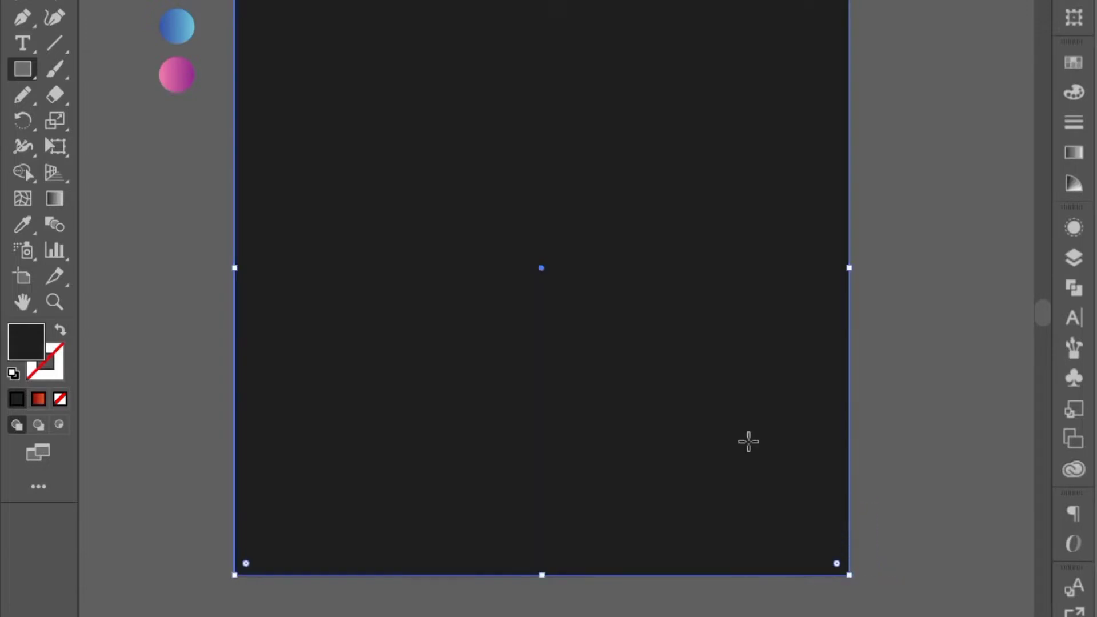
{"action": "left_click", "coordinate": [24, 126]}
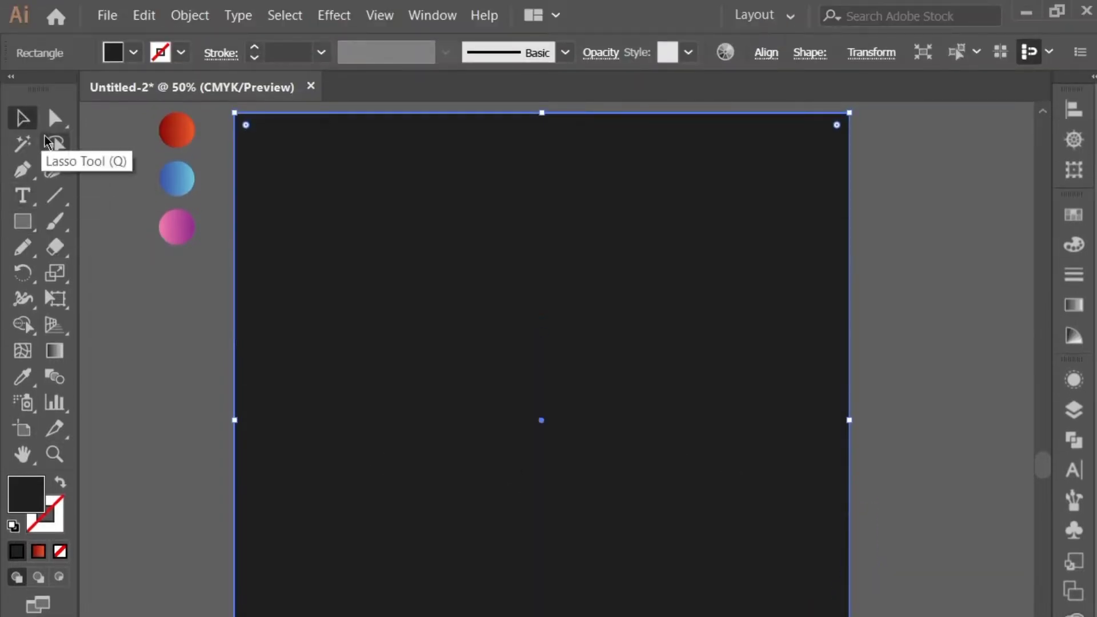
{"action": "left_click", "coordinate": [85, 164]}
Draw a circle in the upper-left part of the artboard, filled with the red-to-orange gradient sampled from the sample circles
{"action": "left_click_drag", "start_coordinate": [22, 221], "coordinate": [98, 272]}
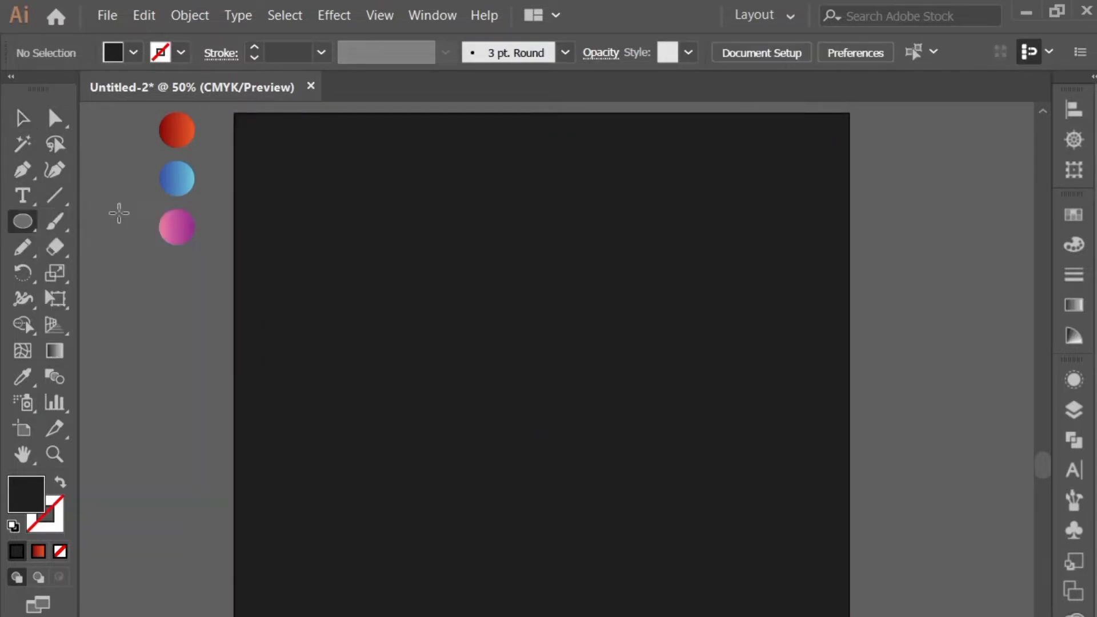
{"action": "left_click", "coordinate": [24, 378]}
{"action": "left_click", "coordinate": [173, 130]}
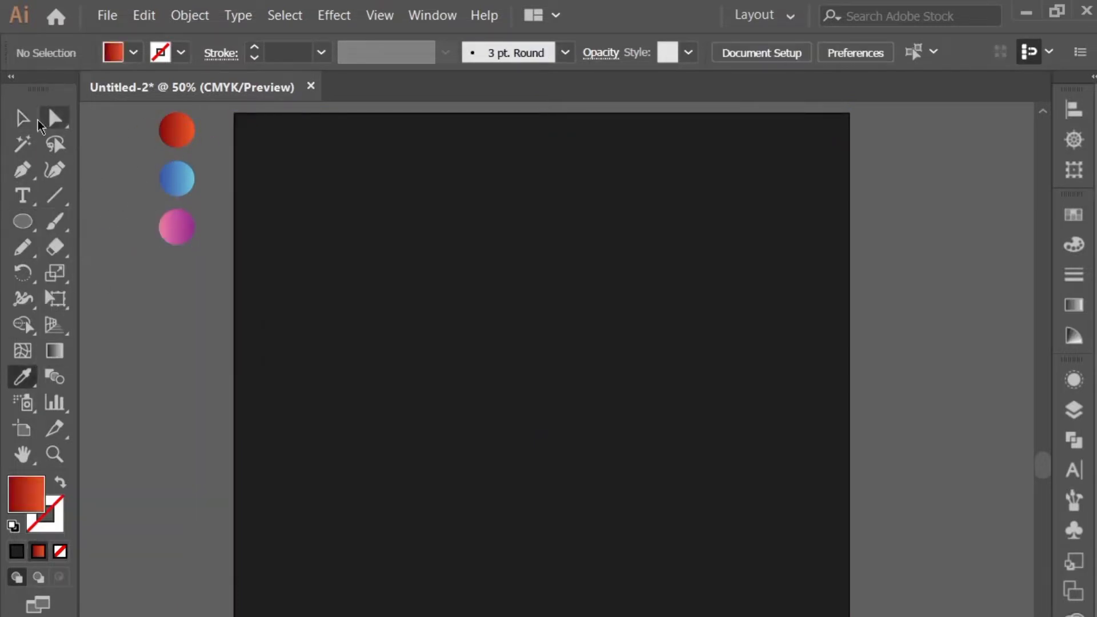
{"action": "left_click", "coordinate": [31, 121]}
{"action": "left_click_drag", "start_coordinate": [358, 280], "coordinate": [438, 372]}
{"action": "key", "text": "ctrl+z"}
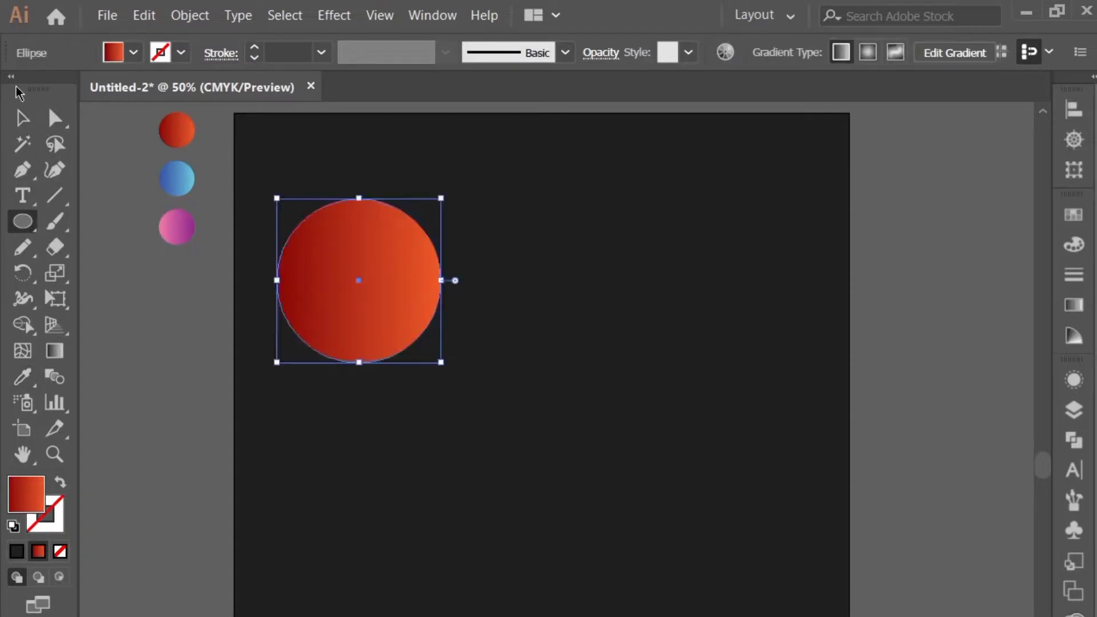
{"action": "left_click", "coordinate": [22, 118]}
{"action": "left_click", "coordinate": [112, 217]}
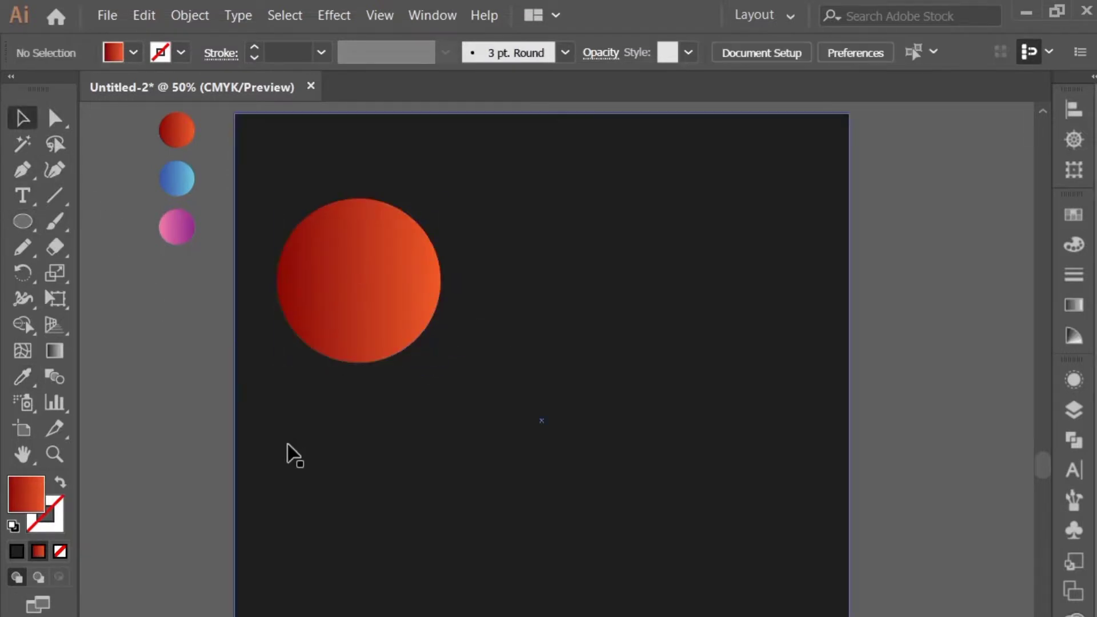
Draw a small rounded square below and right of the circle and rotate it 45° into a diamond
{"action": "left_click", "coordinate": [349, 326]}
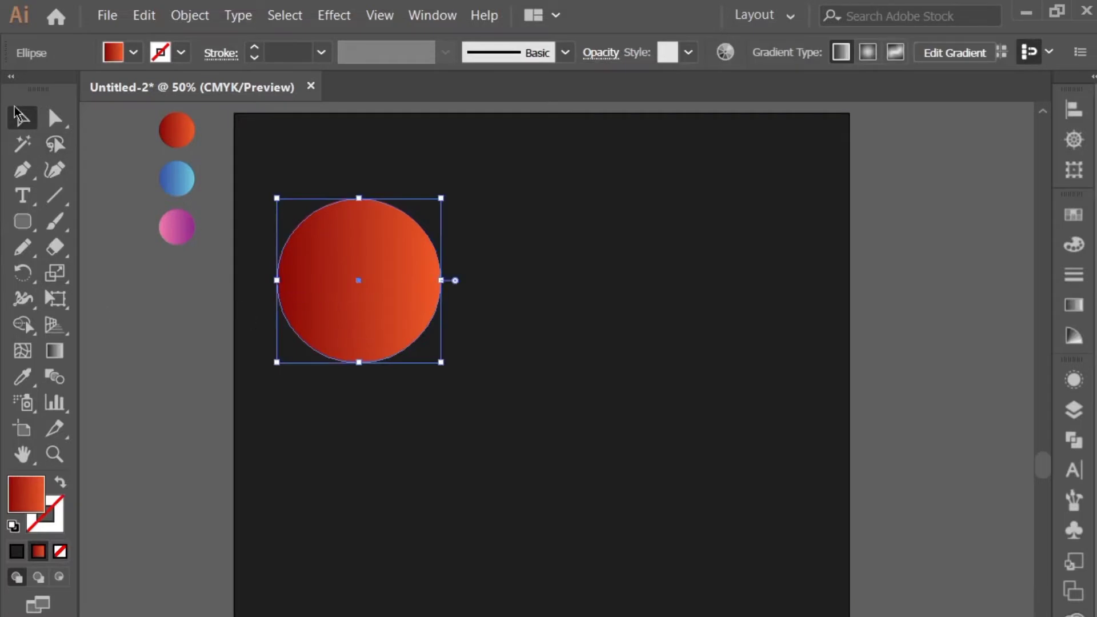
{"action": "key", "text": "l"}
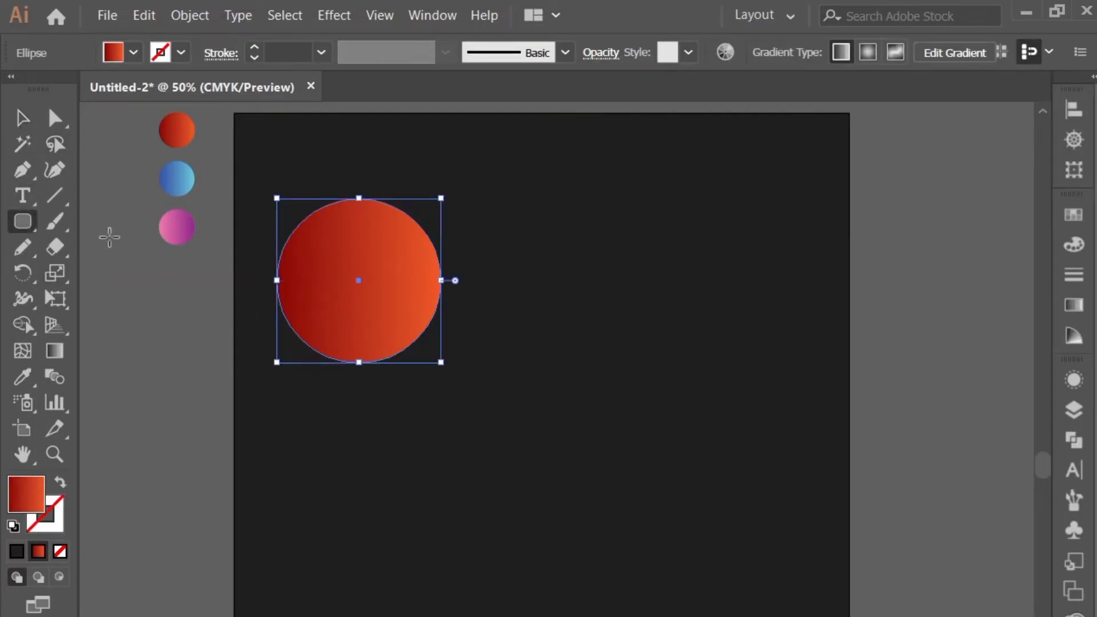
{"action": "left_click", "coordinate": [19, 123]}
{"action": "left_click", "coordinate": [98, 196]}
{"action": "left_click", "coordinate": [16, 230]}
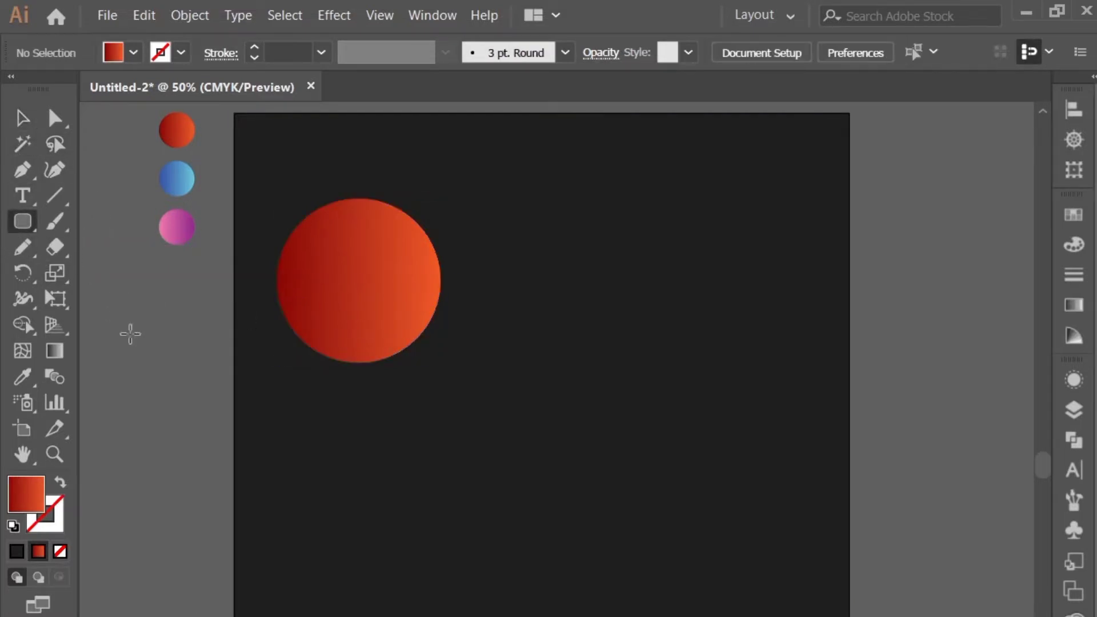
{"action": "left_click_drag", "start_coordinate": [526, 447], "coordinate": [578, 499]}
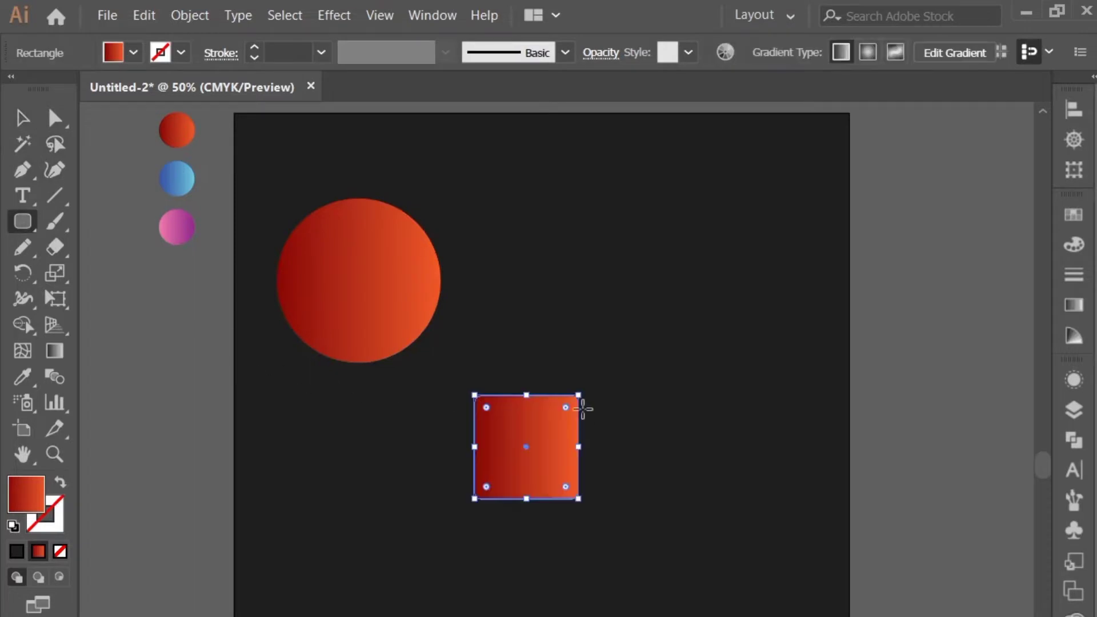
{"action": "left_click_drag", "start_coordinate": [584, 390], "coordinate": [607, 451]}
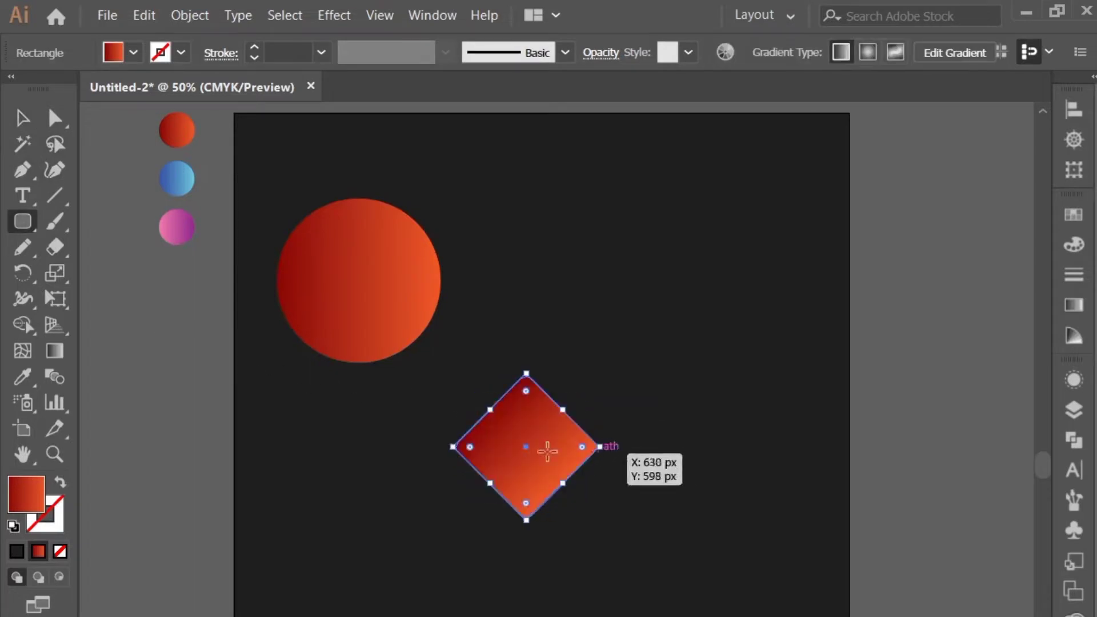
Fill the diamond with the pink-to-purple gradient sampled from the sample circles
{"action": "left_click", "coordinate": [23, 376]}
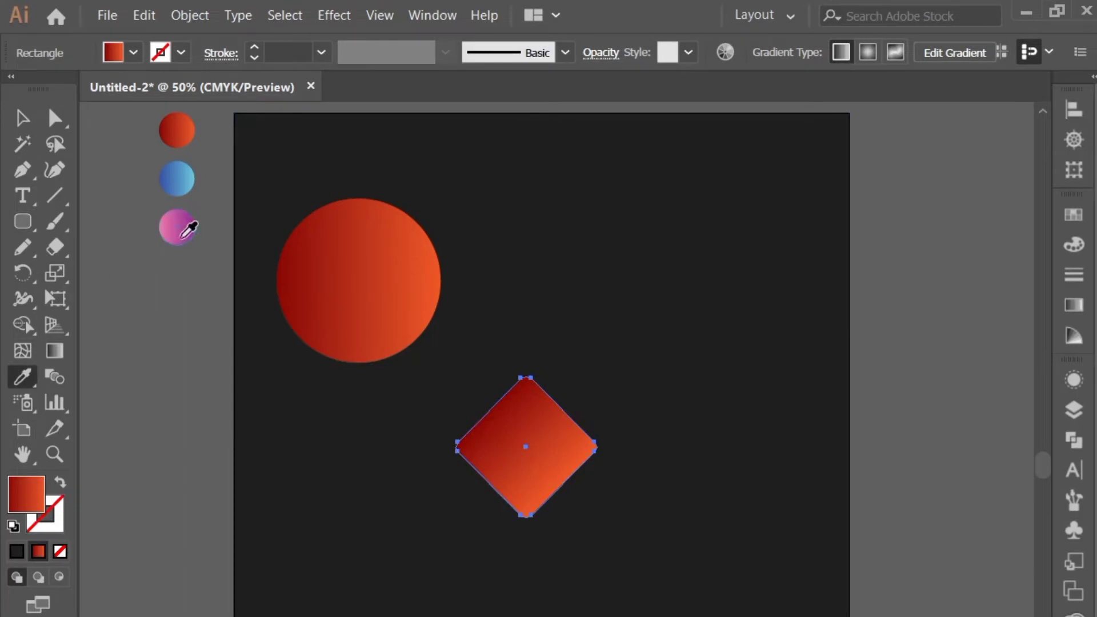
{"action": "left_click", "coordinate": [183, 235]}
{"action": "left_click", "coordinate": [23, 117]}
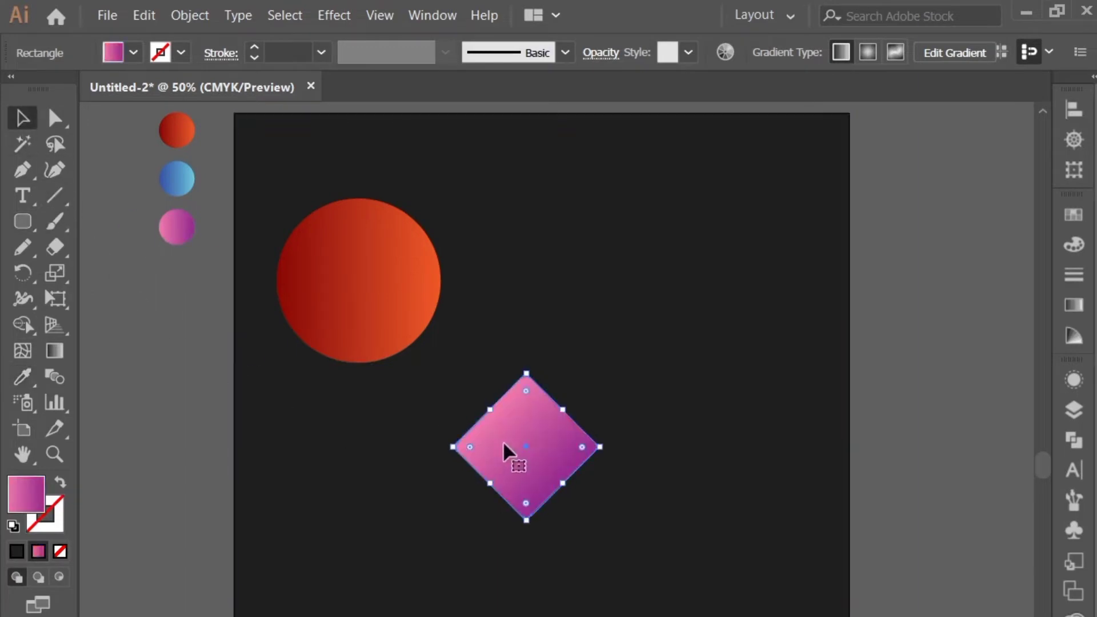
Scale the diamond down proportionally and place it at the artboard's horizontal centre, below the circle
{"action": "left_click_drag", "start_coordinate": [523, 445], "coordinate": [553, 464]}
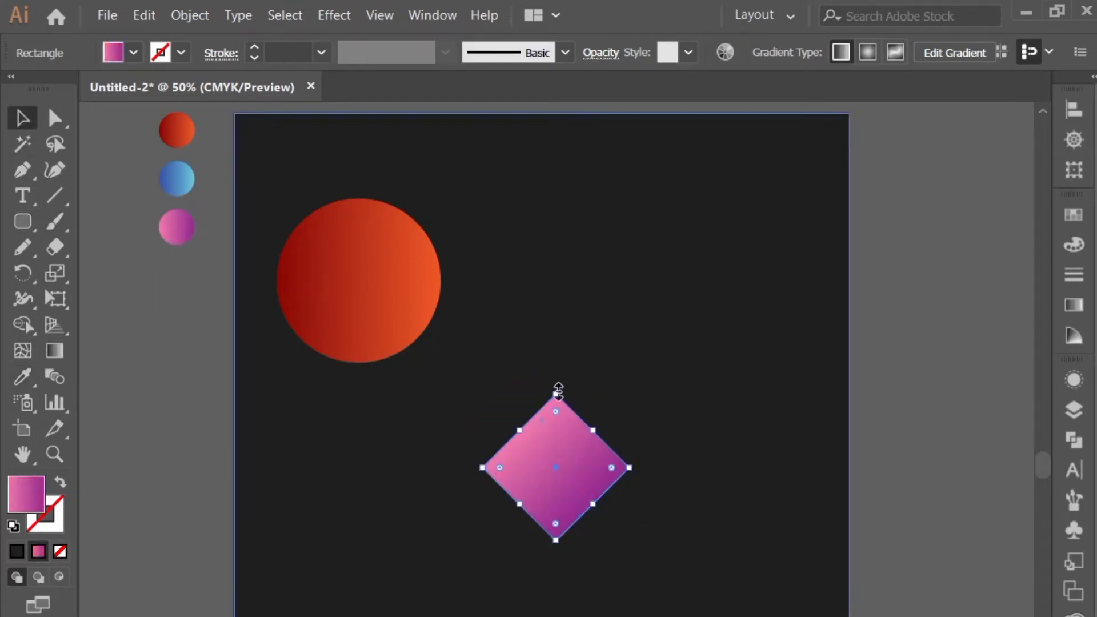
{"action": "left_click_drag", "start_coordinate": [559, 391], "coordinate": [560, 410]}
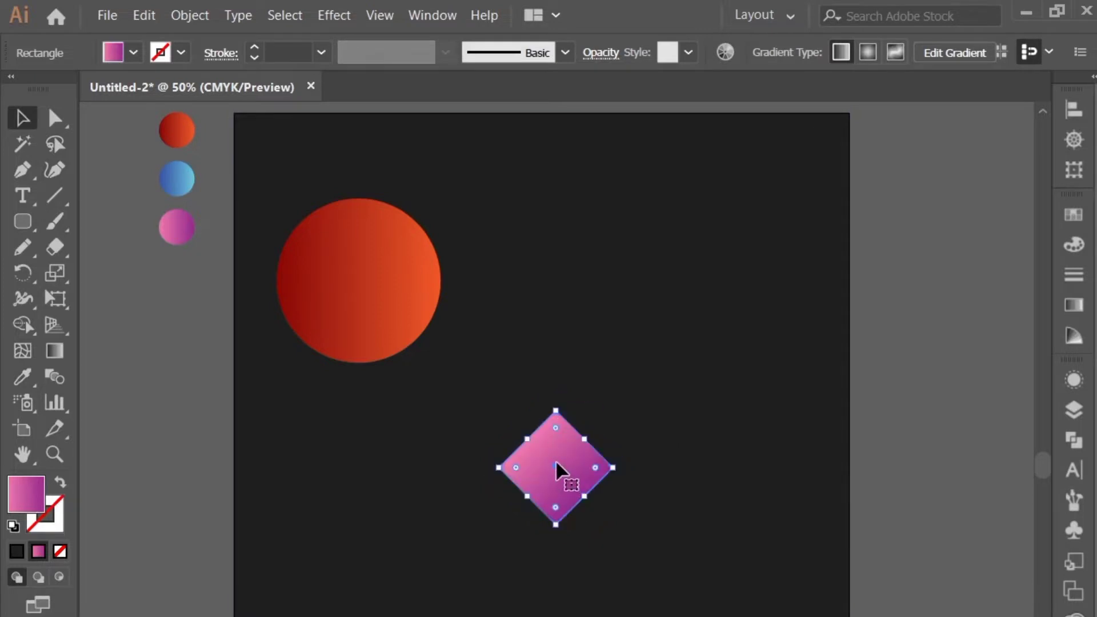
{"action": "left_click_drag", "start_coordinate": [556, 462], "coordinate": [542, 467]}
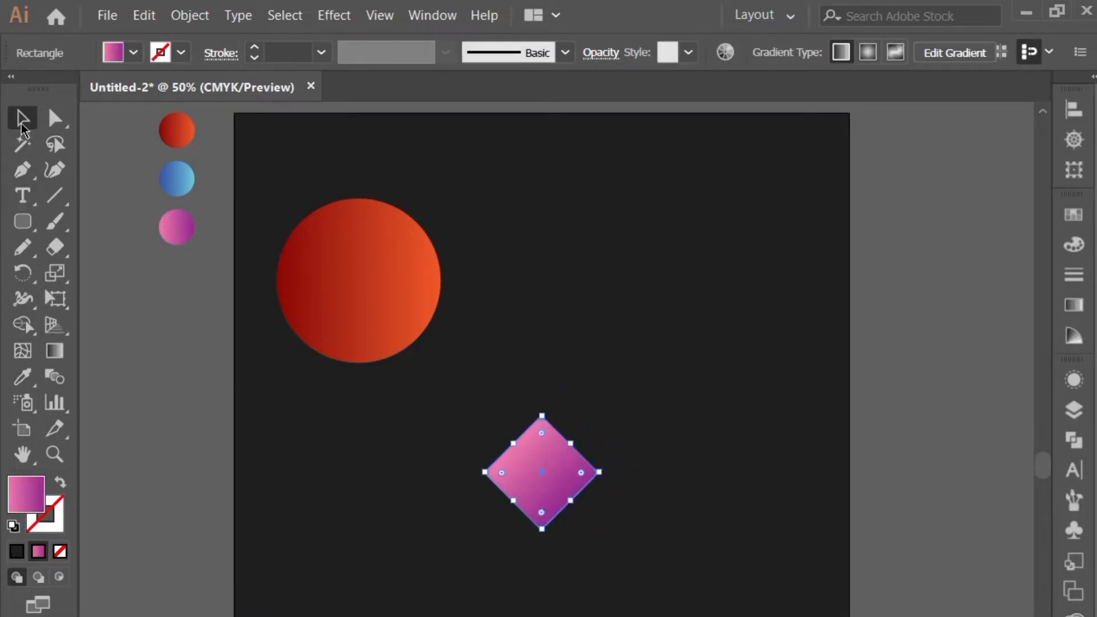
Recolor the diamond with the blue gradient sampled from the sample circles
{"action": "left_click_drag", "start_coordinate": [23, 221], "coordinate": [87, 299]}
{"action": "left_click", "coordinate": [85, 299]}
{"action": "left_click", "coordinate": [614, 476]}
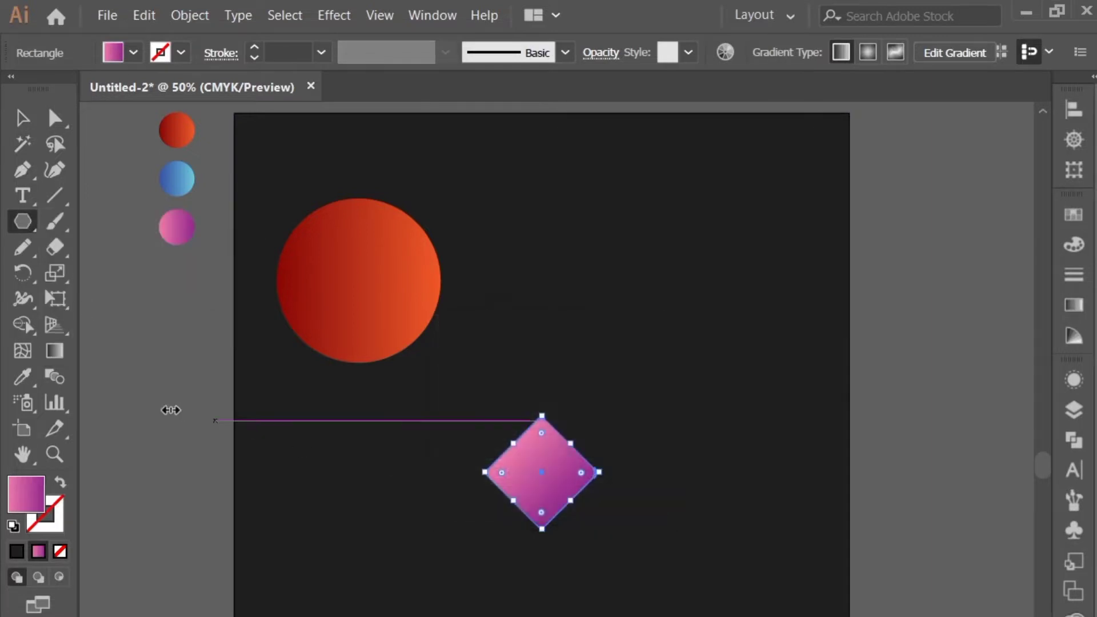
{"action": "left_click", "coordinate": [25, 379]}
{"action": "left_click", "coordinate": [182, 174]}
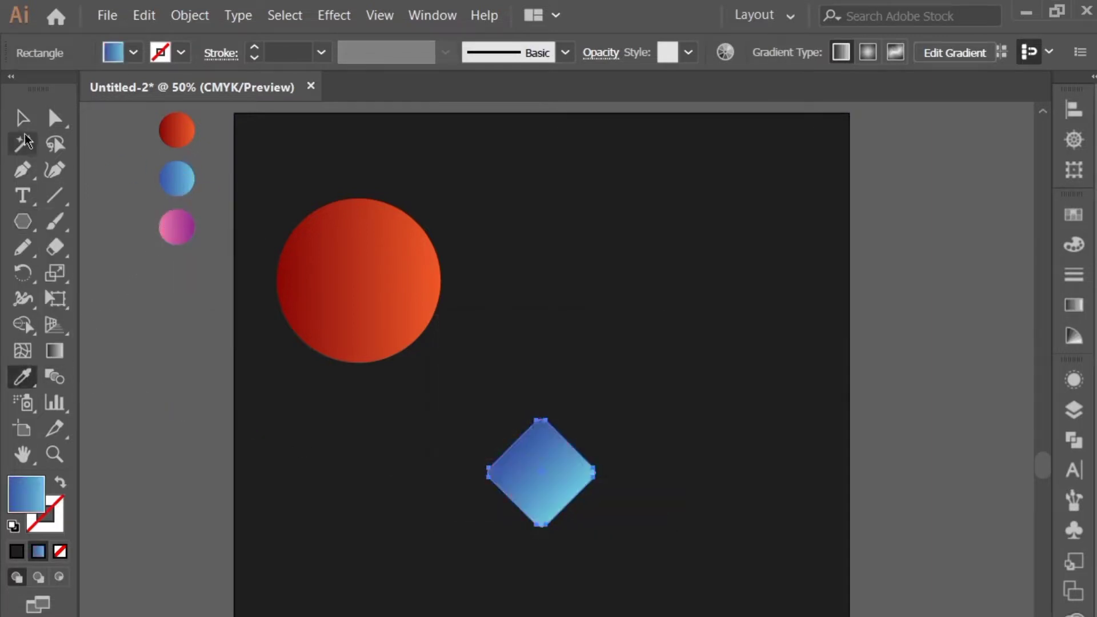
{"action": "left_click", "coordinate": [23, 119]}
Draw a three-sided polygon pointing right beside the red circle and move it into the artboard's upper-right area
{"action": "left_click_drag", "start_coordinate": [23, 221], "coordinate": [86, 299]}
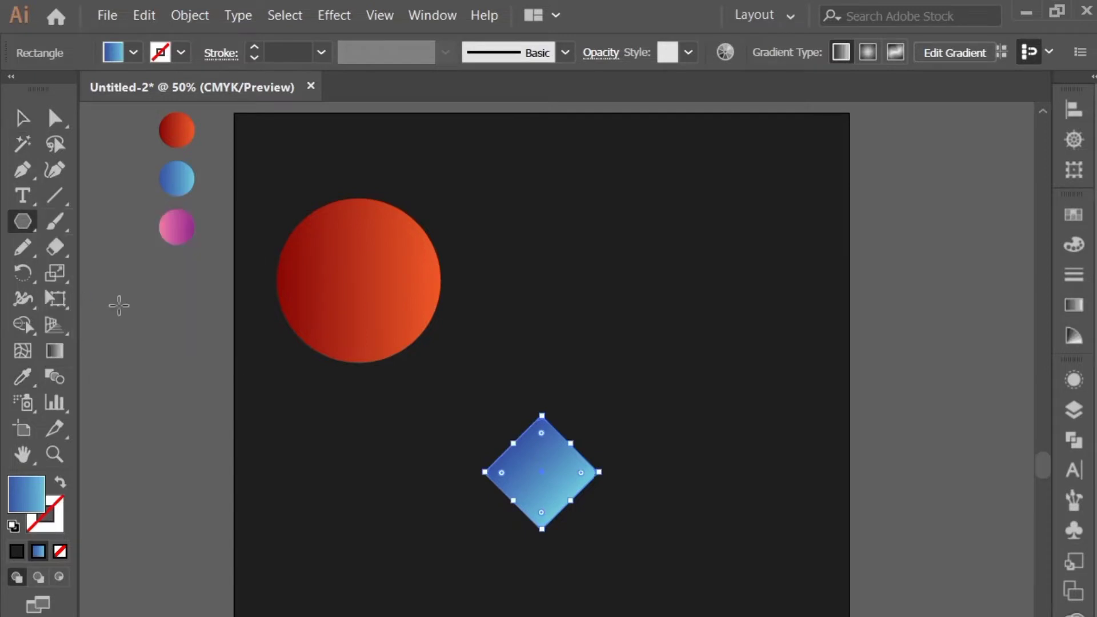
{"action": "left_click_drag", "start_coordinate": [534, 258], "coordinate": [621, 246]}
{"action": "key", "text": "Down"}
{"action": "key", "text": "Down"}
{"action": "key", "text": "Down"}
{"action": "left_click", "coordinate": [22, 117]}
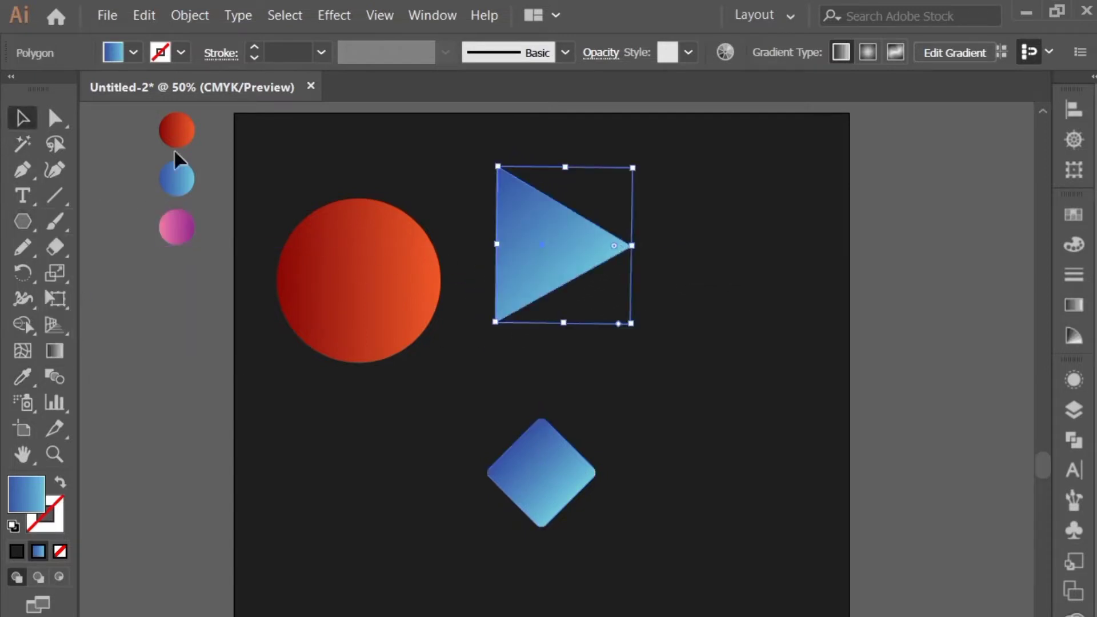
{"action": "left_click_drag", "start_coordinate": [553, 235], "coordinate": [614, 247]}
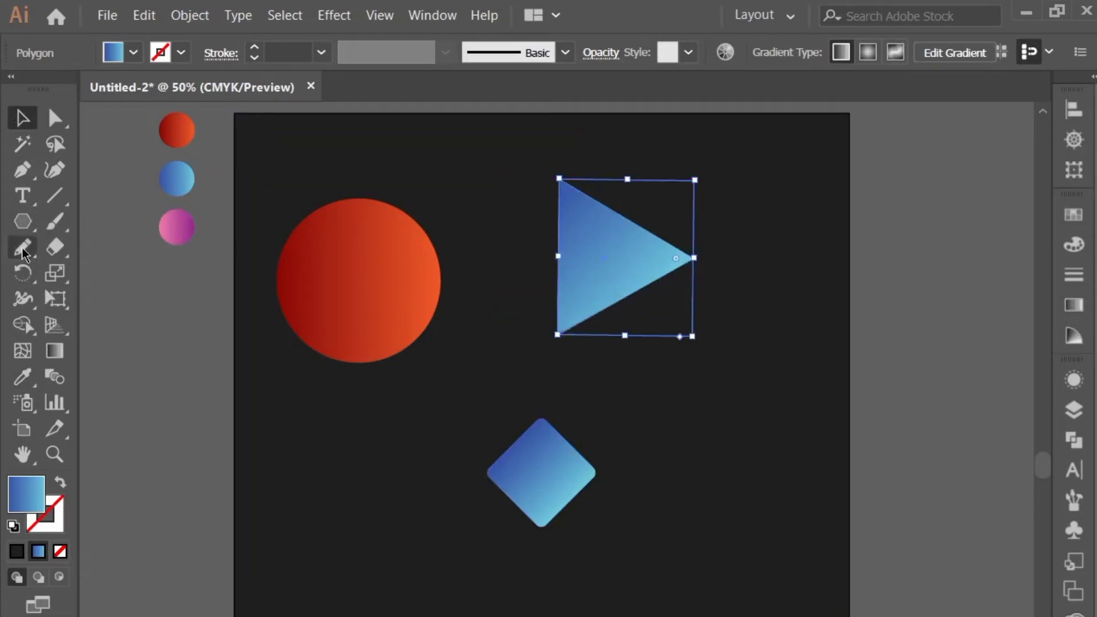
Fill the triangle with the pink-to-purple gradient from the sample circles and slightly round its corners
{"action": "left_click", "coordinate": [24, 374]}
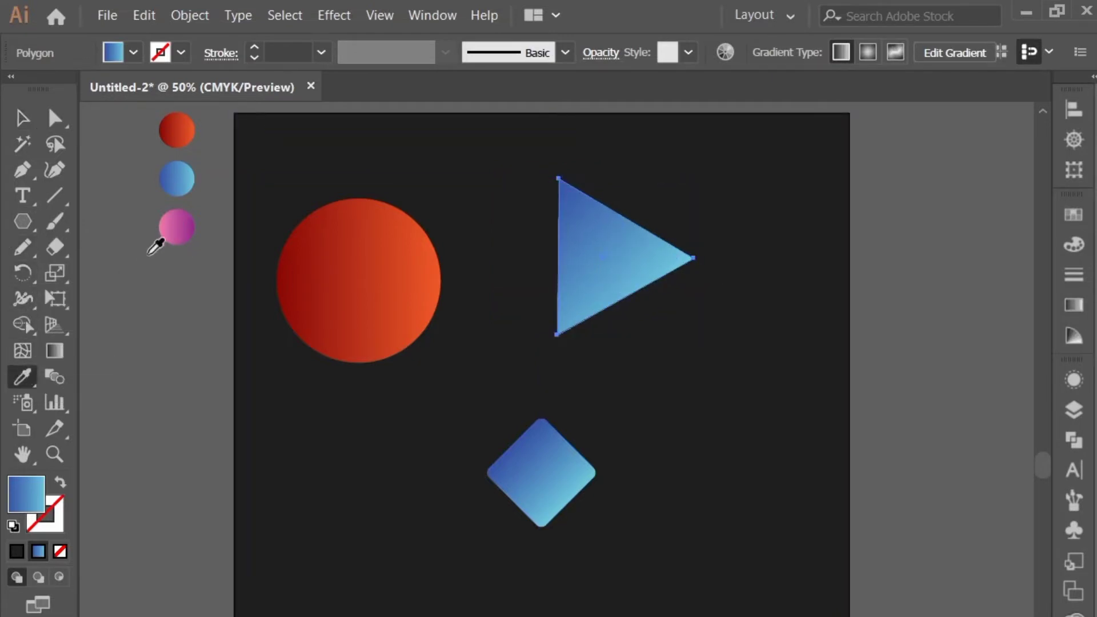
{"action": "left_click", "coordinate": [172, 219]}
{"action": "left_click", "coordinate": [22, 118]}
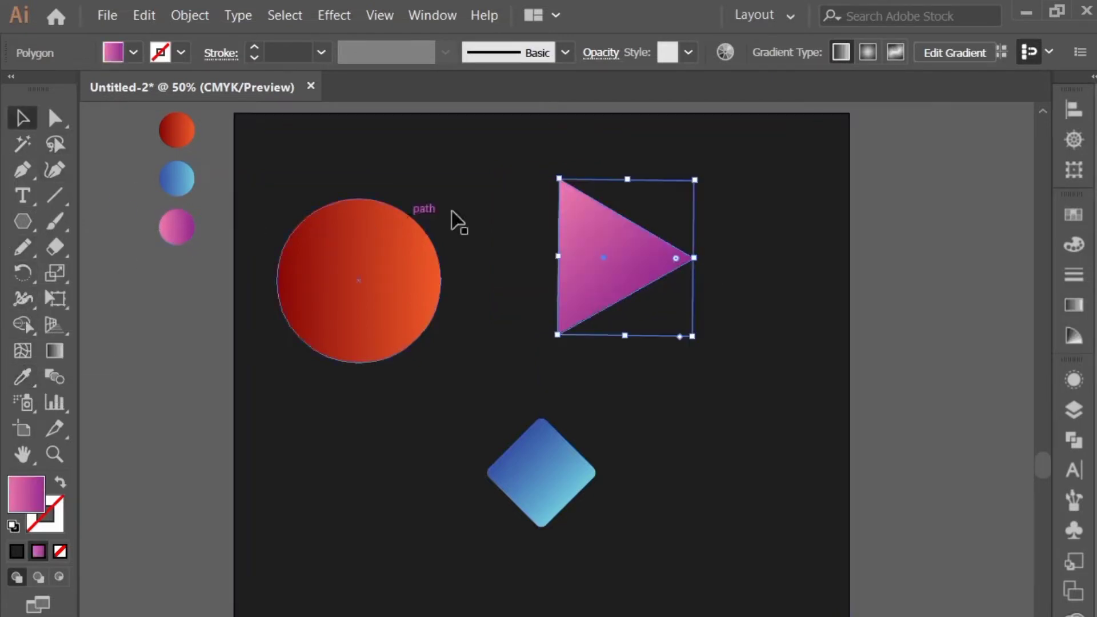
{"action": "left_click_drag", "start_coordinate": [674, 258], "coordinate": [679, 269]}
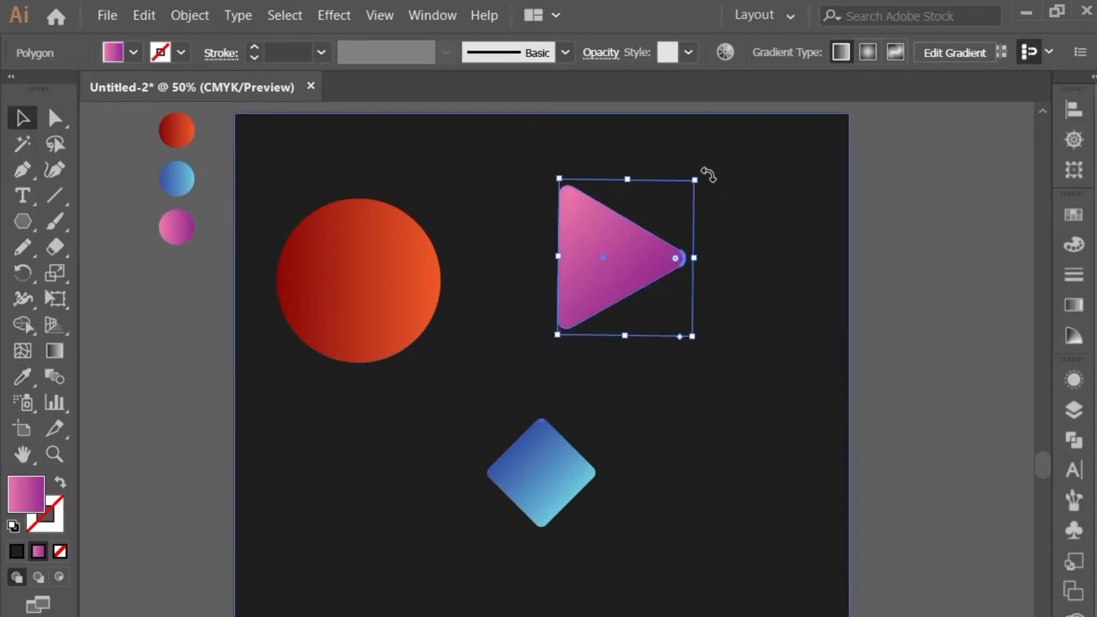
Rotate the triangle slightly clockwise and shift it a little to the right
{"action": "mouse_move", "coordinate": [709, 175]}
{"action": "left_mouse_down"}
{"action": "mouse_move", "coordinate": [715, 184]}
{"action": "mouse_move", "coordinate": [704, 183]}
{"action": "left_mouse_up"}
{"action": "key", "text": "ctrl+z"}
{"action": "left_click", "coordinate": [663, 240]}
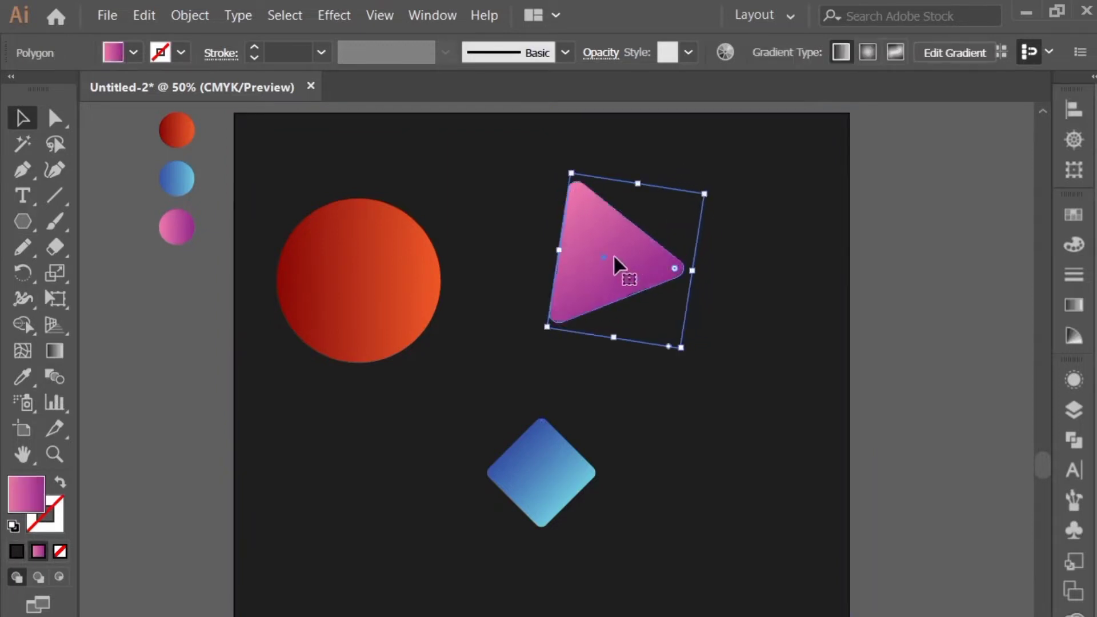
{"action": "left_click_drag", "start_coordinate": [613, 255], "coordinate": [635, 254]}
Group the red circle, the triangle and the diamond
{"action": "left_click", "coordinate": [437, 279], "text": "shift"}
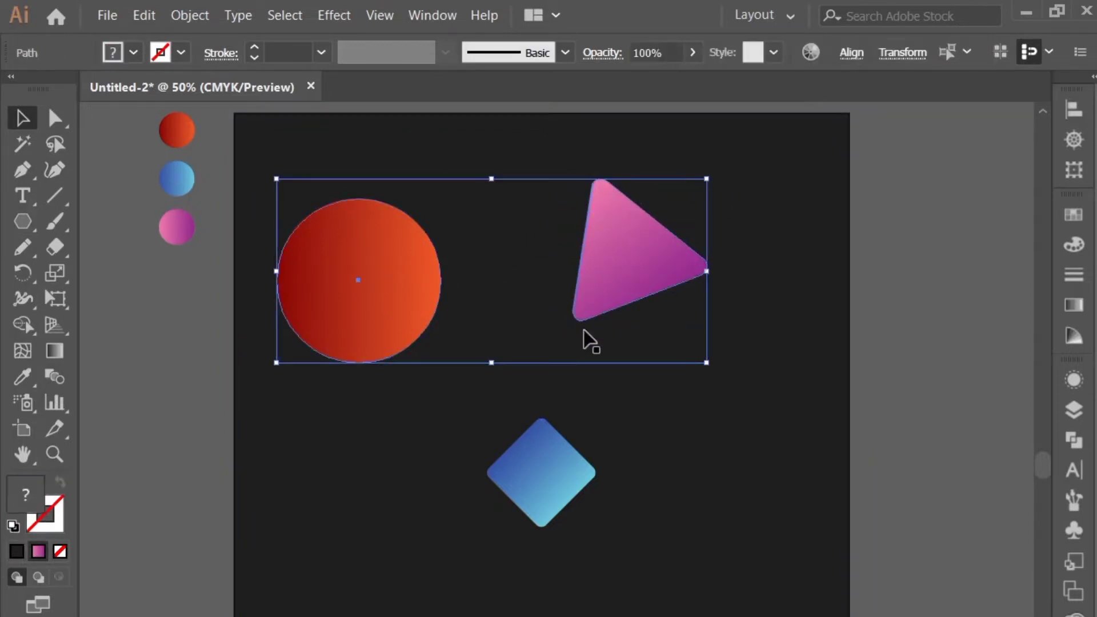
{"action": "left_click", "coordinate": [585, 315], "text": "shift"}
{"action": "left_click", "coordinate": [533, 467], "text": "shift"}
{"action": "left_click", "coordinate": [624, 293], "text": "shift"}
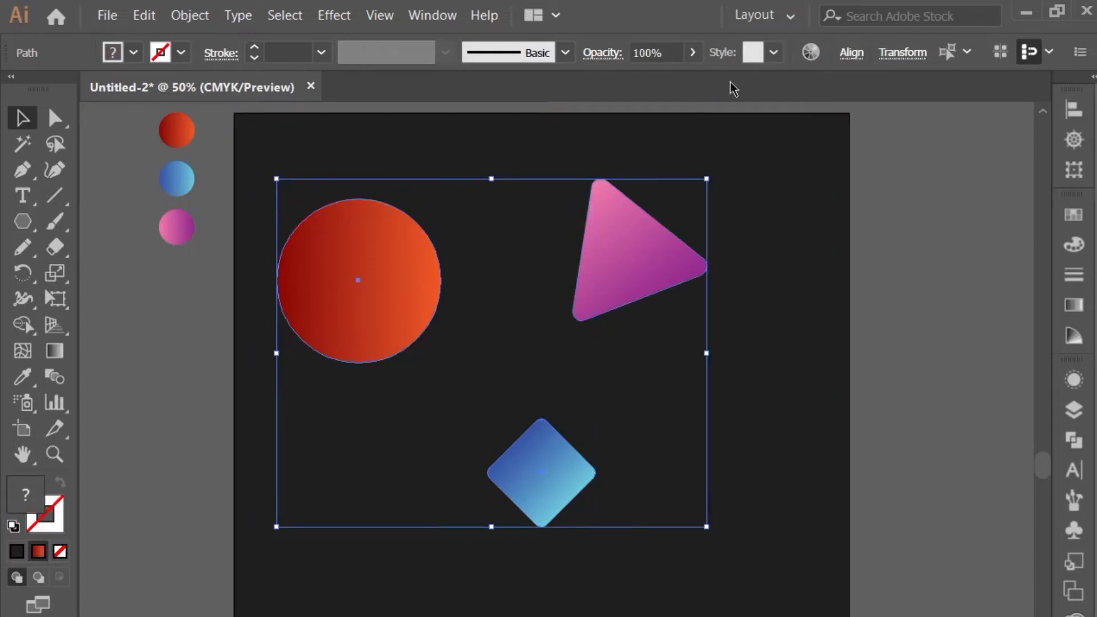
{"action": "right_click", "coordinate": [620, 242]}
{"action": "left_click", "coordinate": [678, 362]}
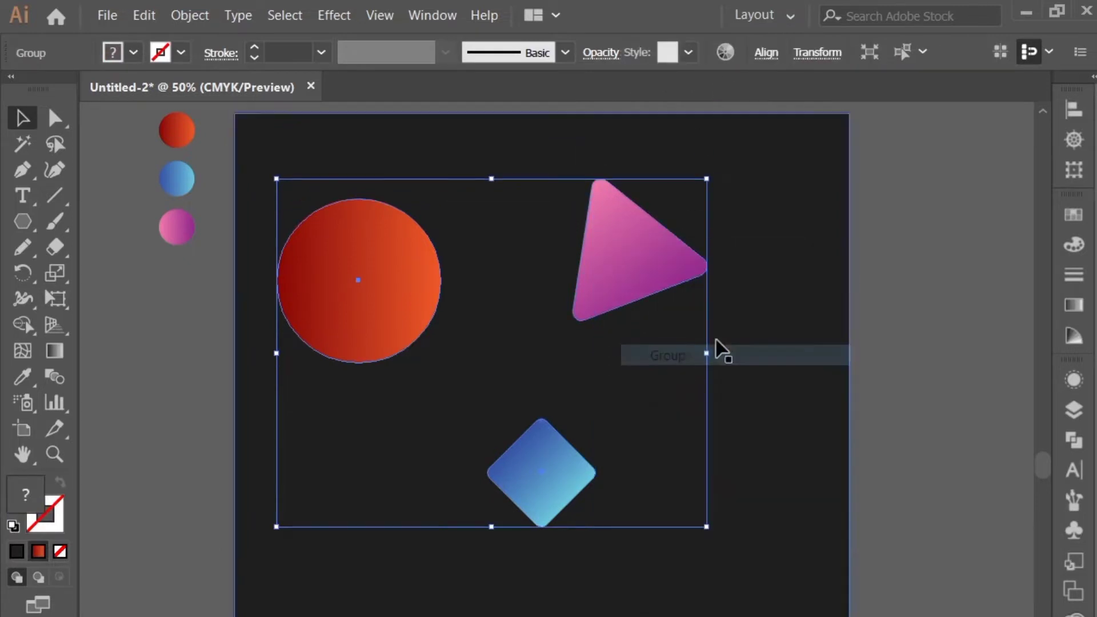
Center the shape group on the dark background both horizontally and vertically
{"action": "left_click", "coordinate": [712, 300], "text": "shift"}
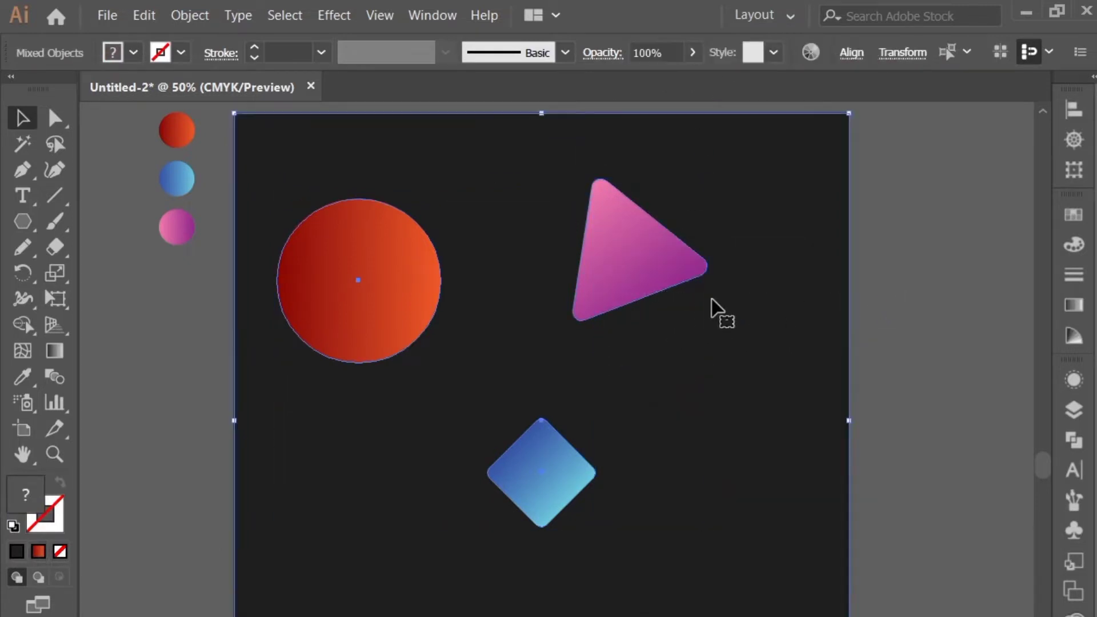
{"action": "left_click", "coordinate": [851, 53]}
{"action": "left_click", "coordinate": [672, 113]}
{"action": "left_click", "coordinate": [804, 113]}
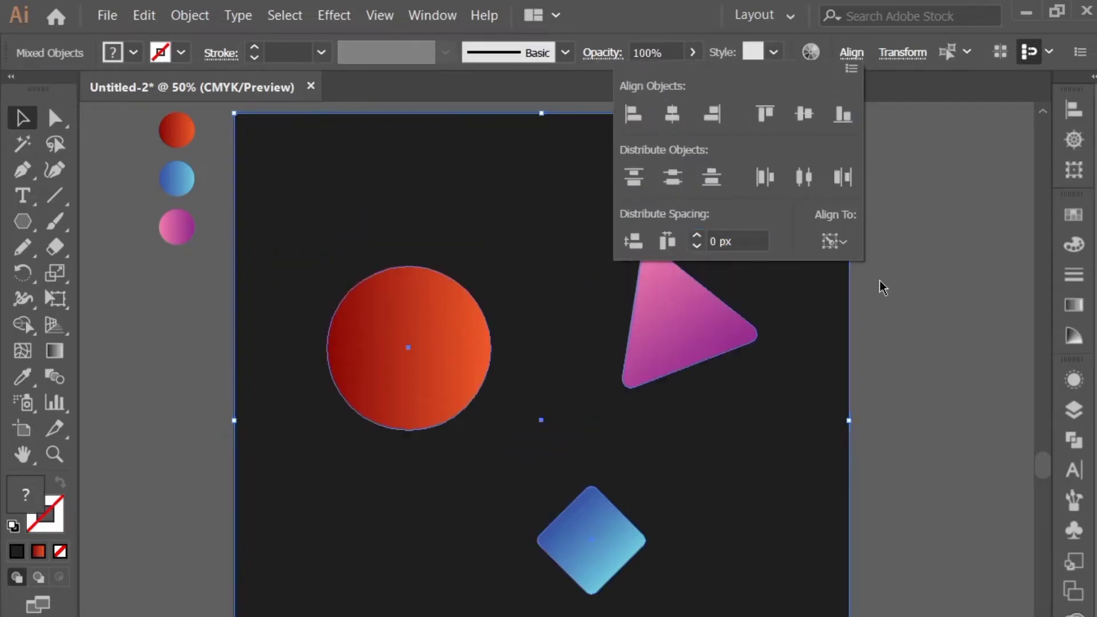
{"action": "left_click", "coordinate": [883, 443]}
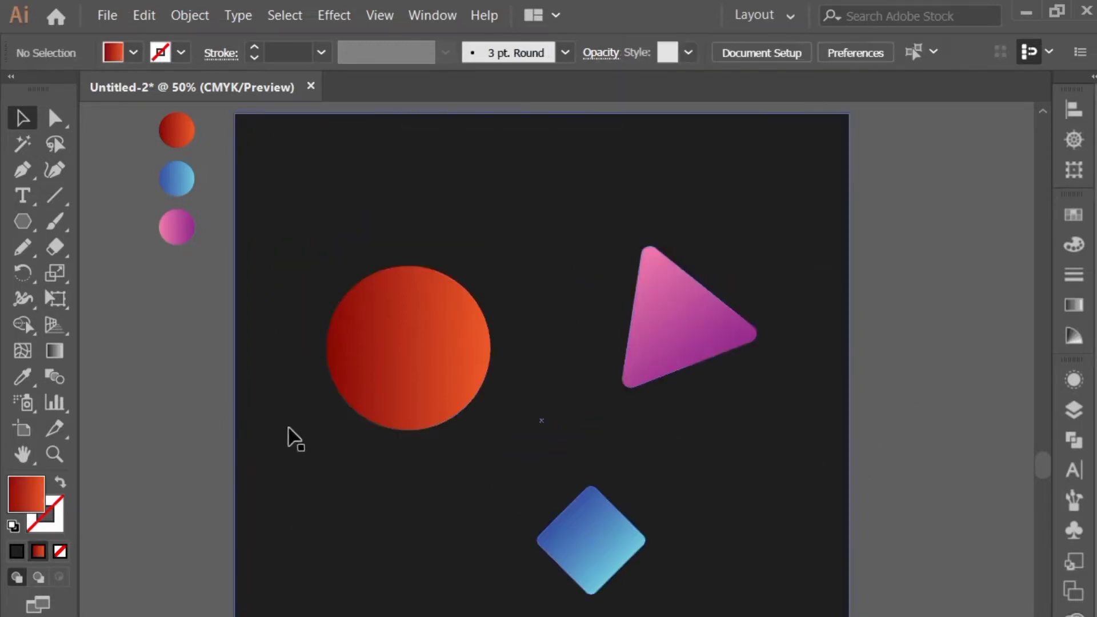
Duplicate the artboard together with its artwork directly to the right of the original
{"action": "scroll", "coordinate": [166, 399], "scroll_direction": "down", "scroll_amount": 1}
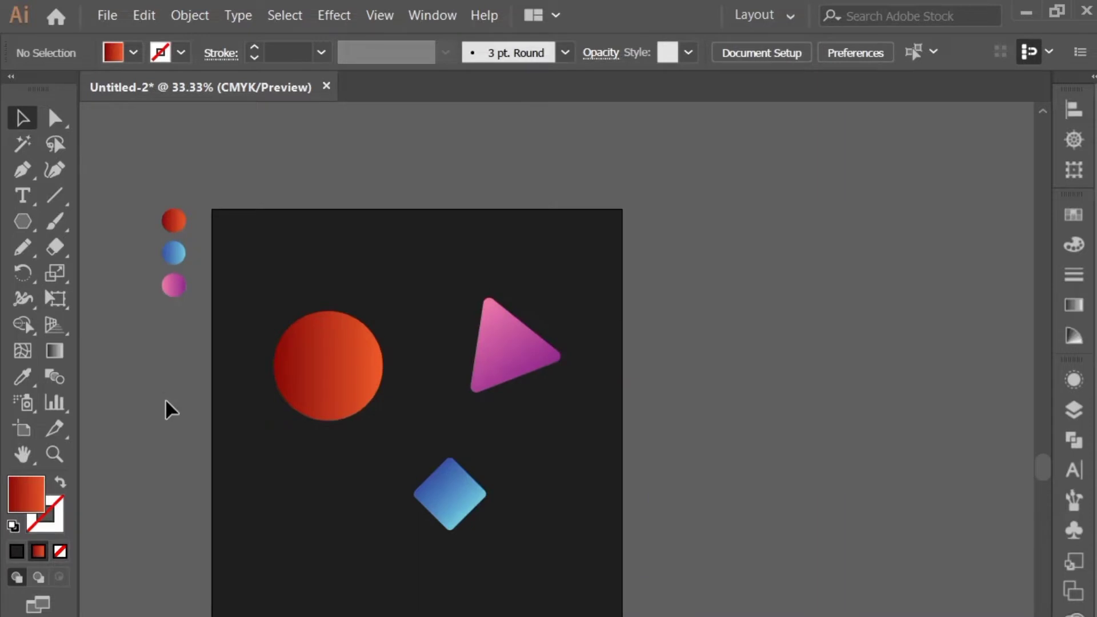
{"action": "left_click_drag", "start_coordinate": [166, 399], "coordinate": [115, 377]}
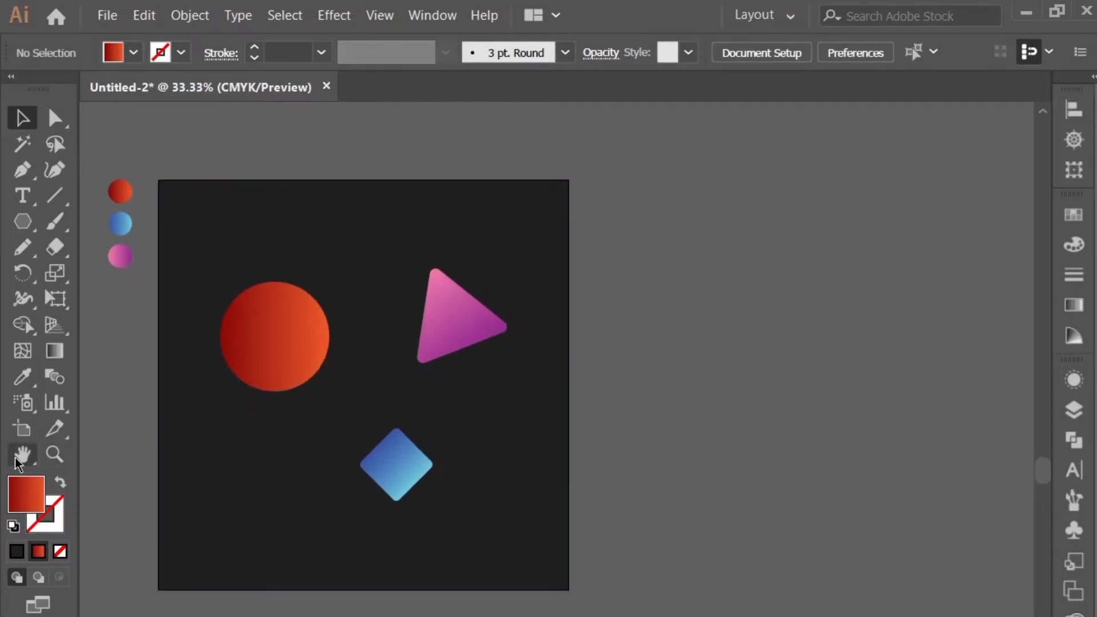
{"action": "left_click", "coordinate": [23, 429]}
{"action": "left_click_drag", "start_coordinate": [273, 462], "coordinate": [680, 457]}
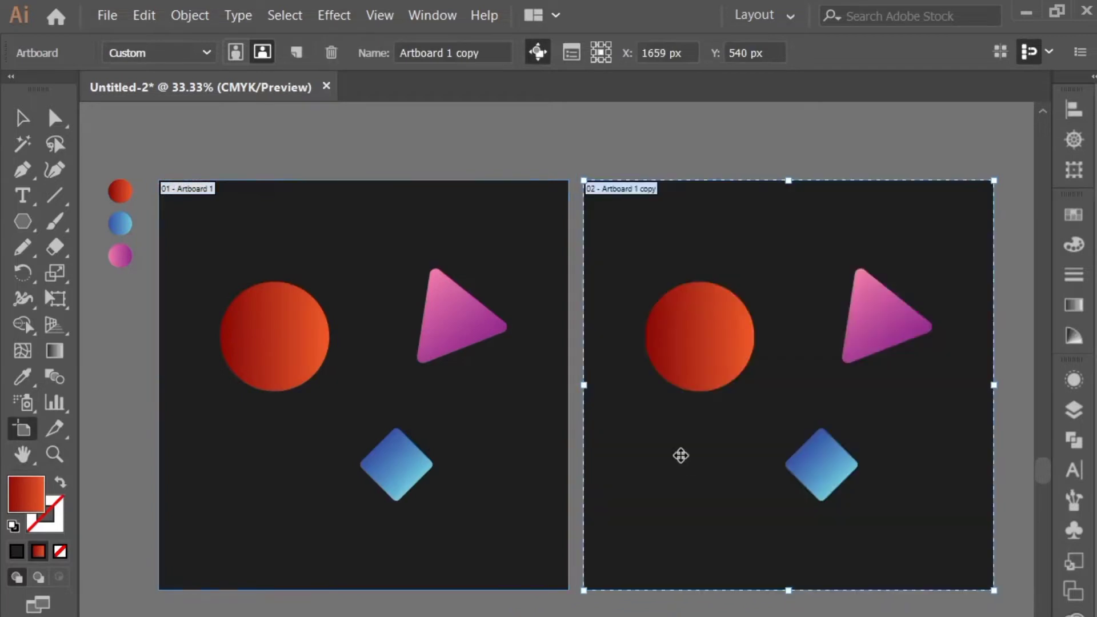
{"action": "left_click", "coordinate": [22, 118]}
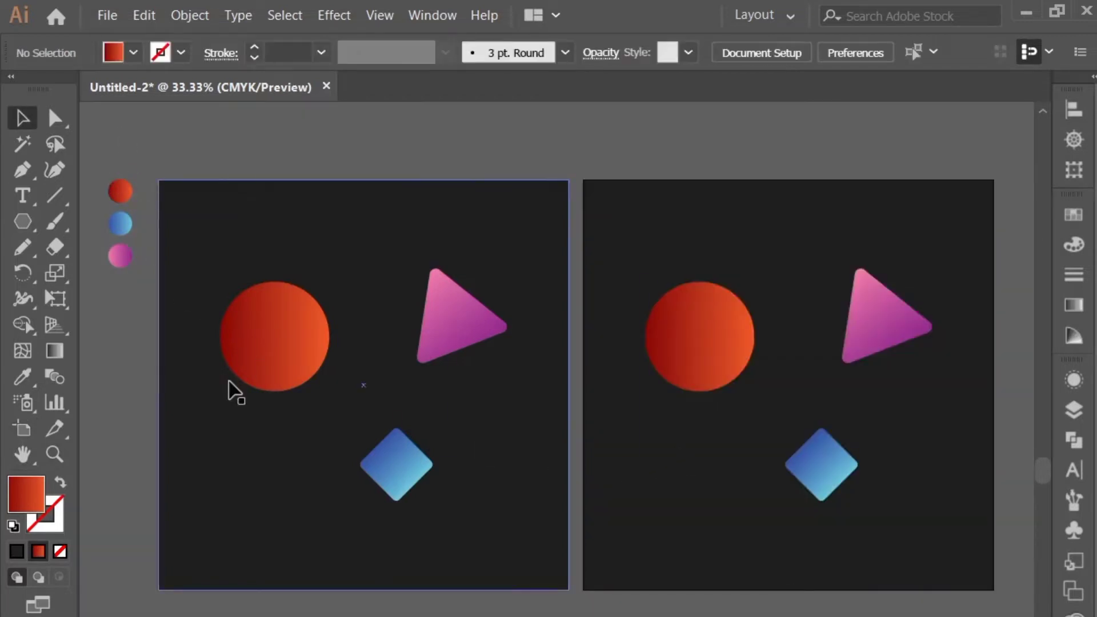
Delete the three small gradient sample circles beside the original artboard
{"action": "left_click_drag", "start_coordinate": [158, 312], "coordinate": [158, 312]}
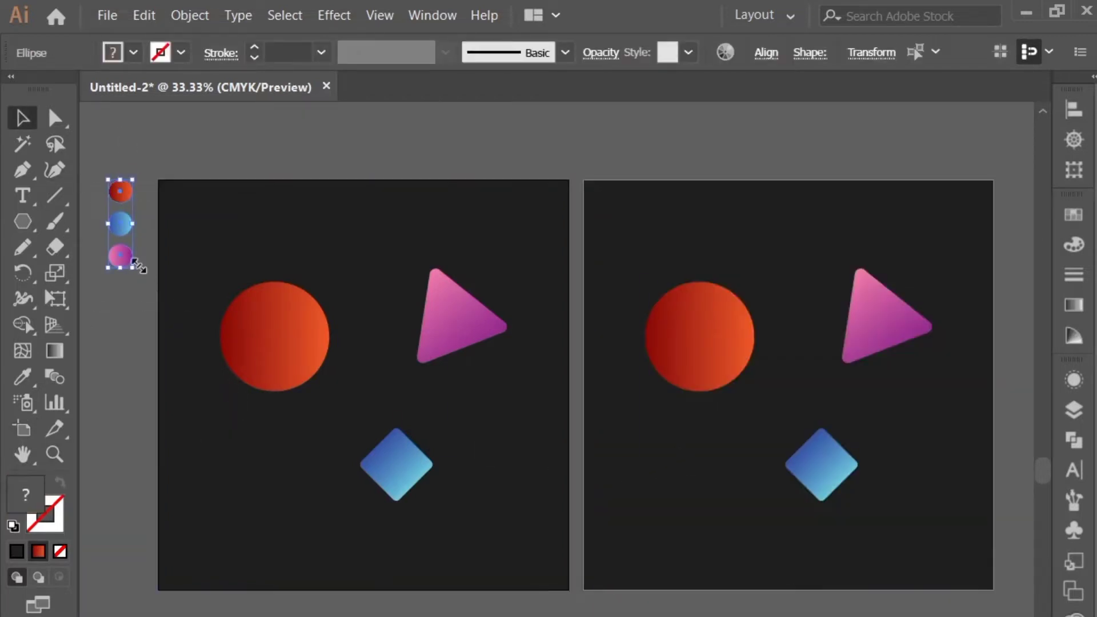
{"action": "key", "text": "Delete"}
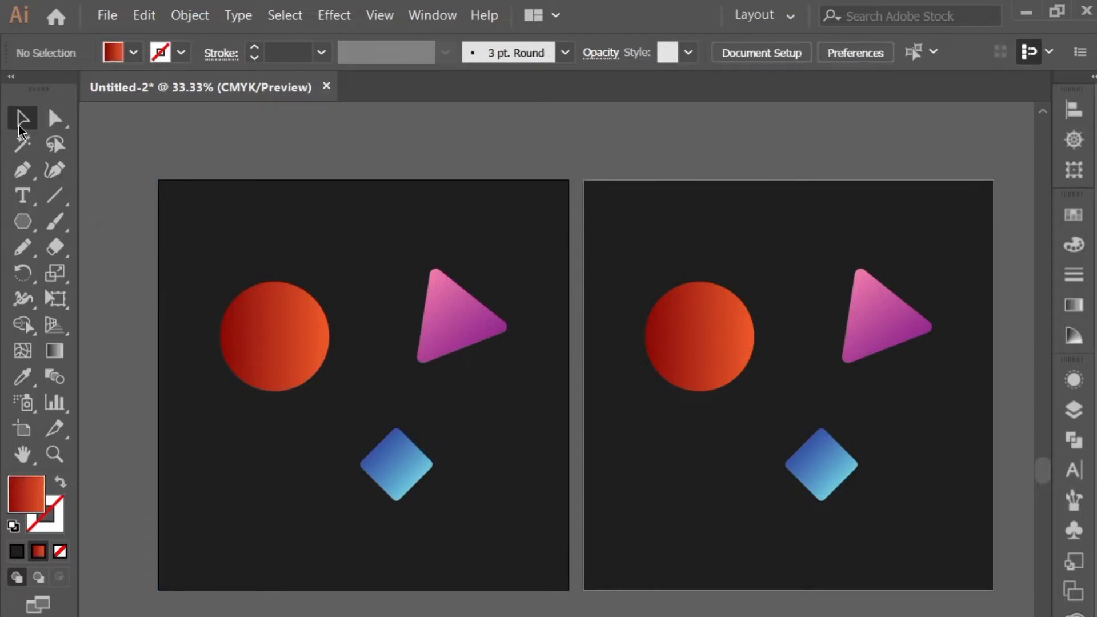
Apply a Gaussian Blur with a radius of 33.8 pixels to the background and all shapes on the duplicated artboard
{"action": "left_click_drag", "start_coordinate": [715, 178], "coordinate": [762, 289]}
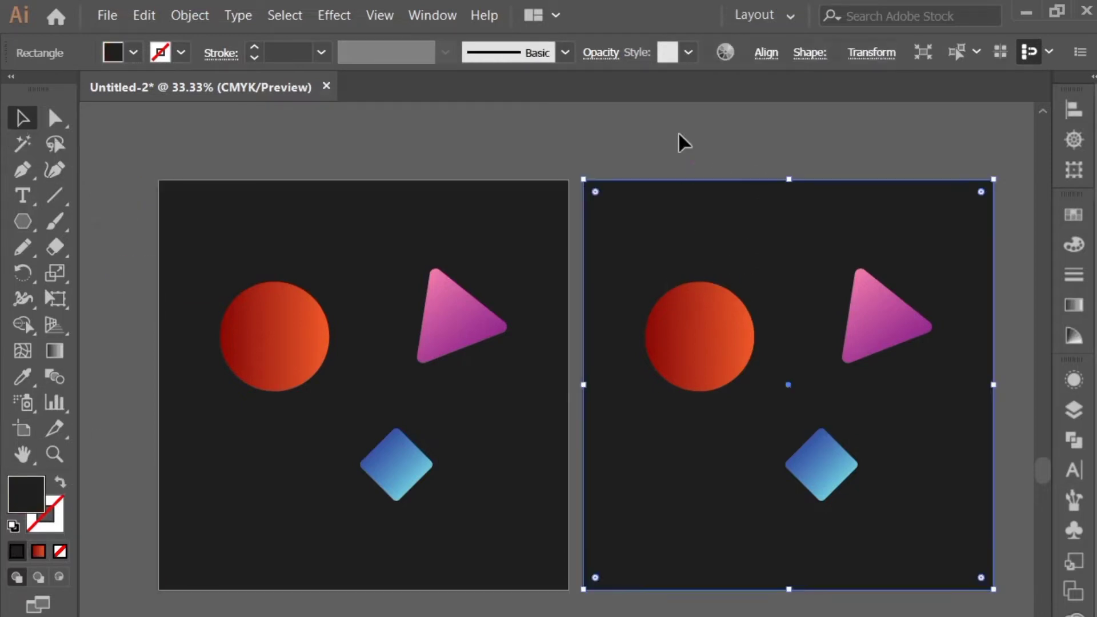
{"action": "left_click_drag", "start_coordinate": [678, 135], "coordinate": [908, 595]}
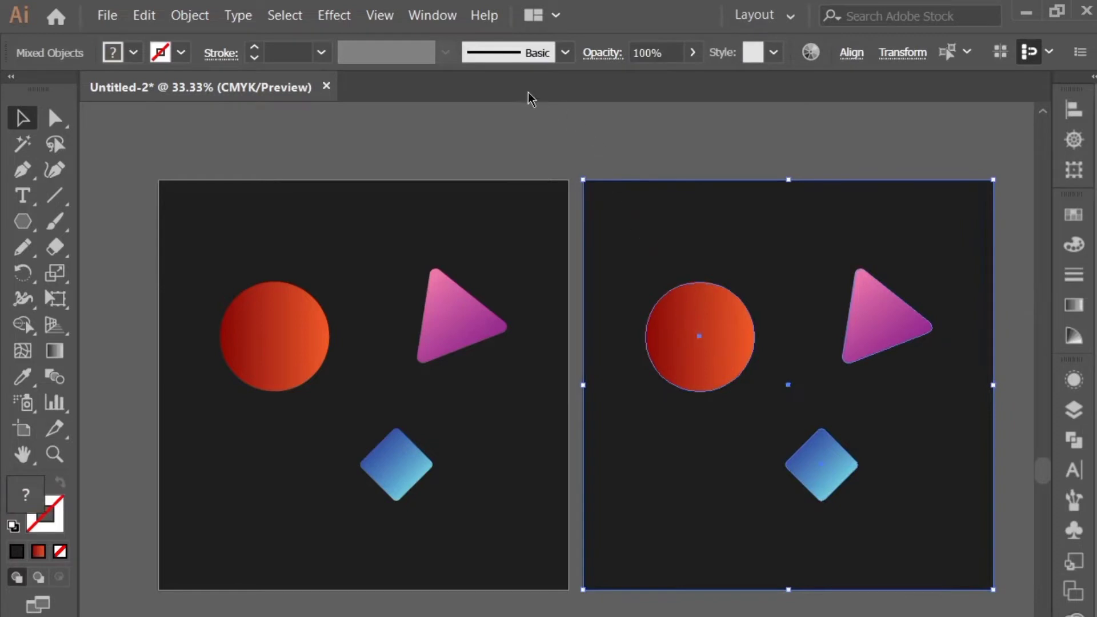
{"action": "left_click", "coordinate": [333, 15]}
{"action": "mouse_move", "coordinate": [405, 437]}
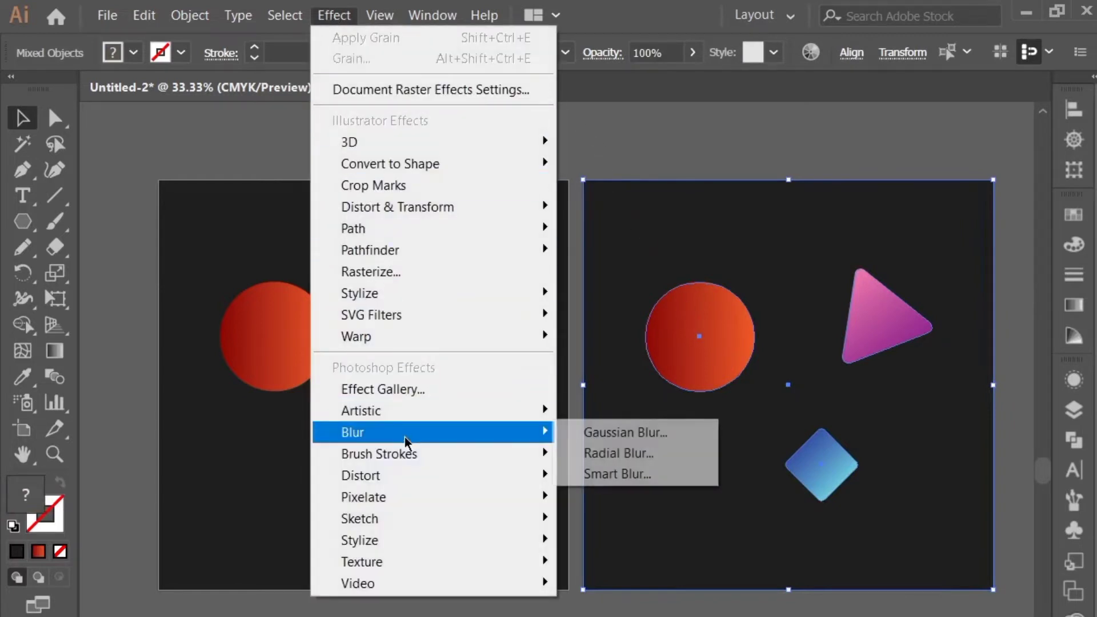
{"action": "left_click", "coordinate": [589, 434]}
{"action": "left_click_drag", "start_coordinate": [904, 372], "coordinate": [456, 241]}
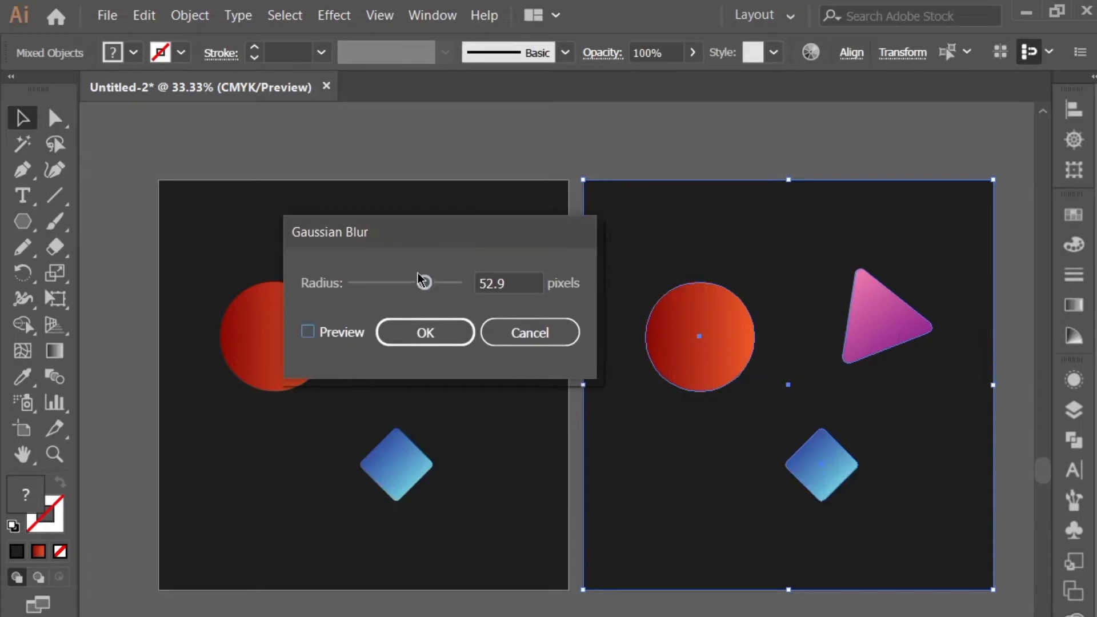
{"action": "left_click_drag", "start_coordinate": [417, 273], "coordinate": [411, 287]}
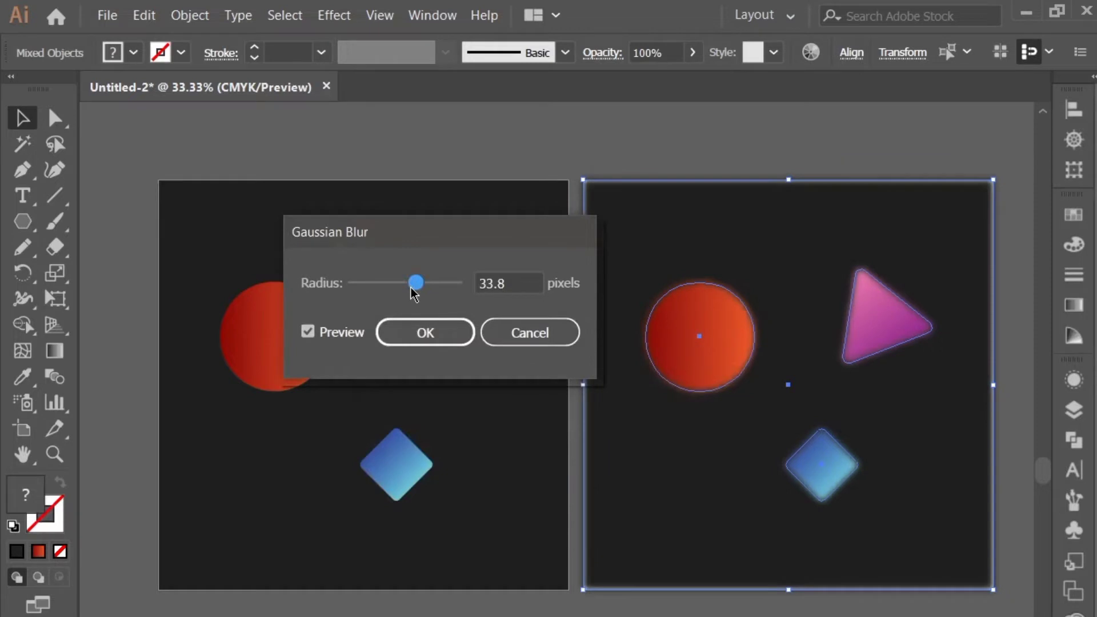
{"action": "left_click", "coordinate": [425, 332]}
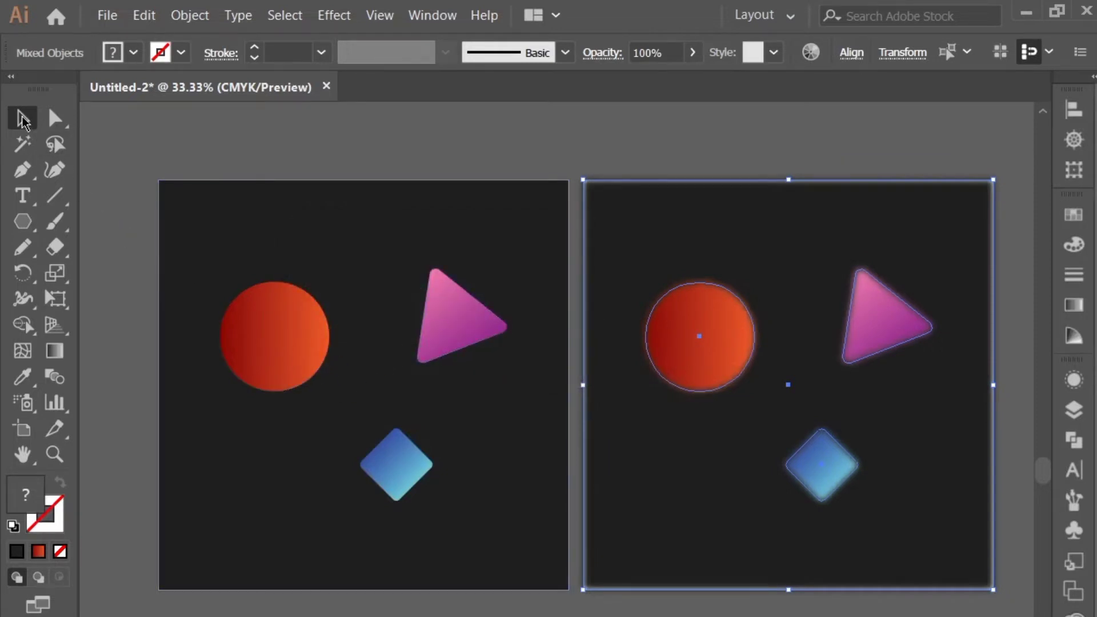
{"action": "left_click", "coordinate": [145, 149]}
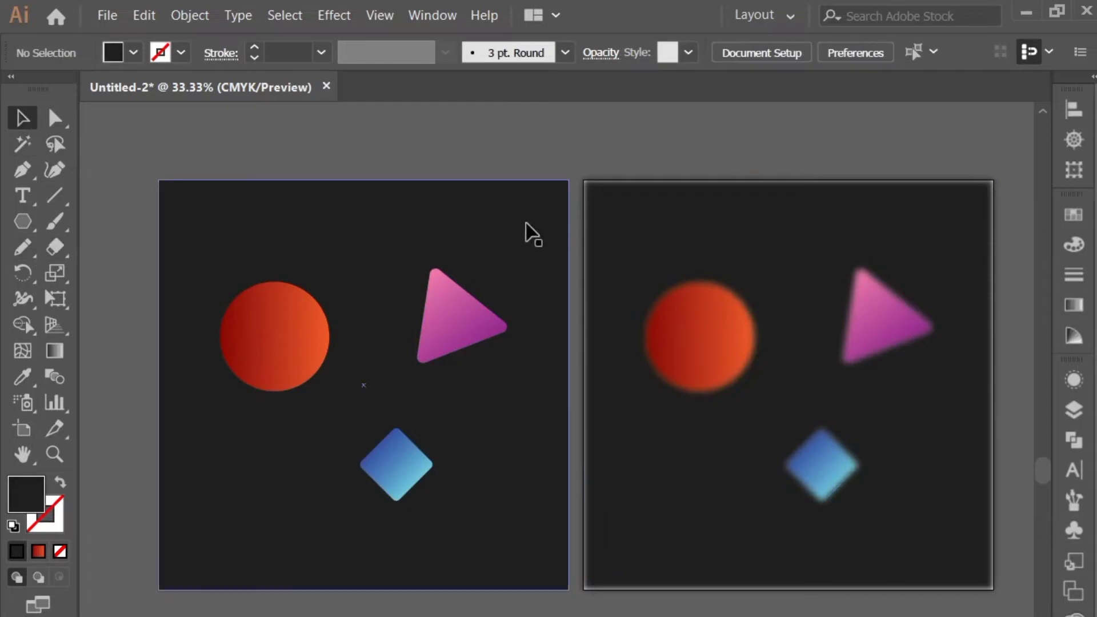
Group the blurred background and shapes on the duplicated artboard
{"action": "left_click_drag", "start_coordinate": [671, 176], "coordinate": [862, 417]}
{"action": "right_click", "coordinate": [869, 327]}
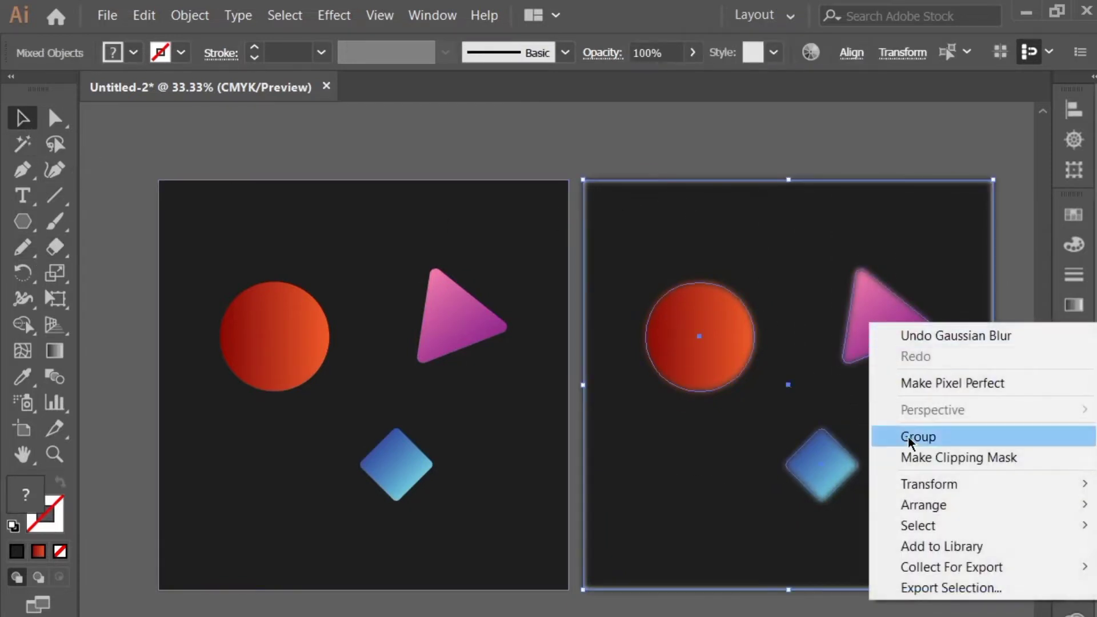
{"action": "left_click", "coordinate": [909, 437]}
Draw a landscape rounded rectangle outward from the center of the blurred artboard, partly overlapping the circle, triangle and diamond
{"action": "left_click_drag", "start_coordinate": [22, 221], "coordinate": [93, 246]}
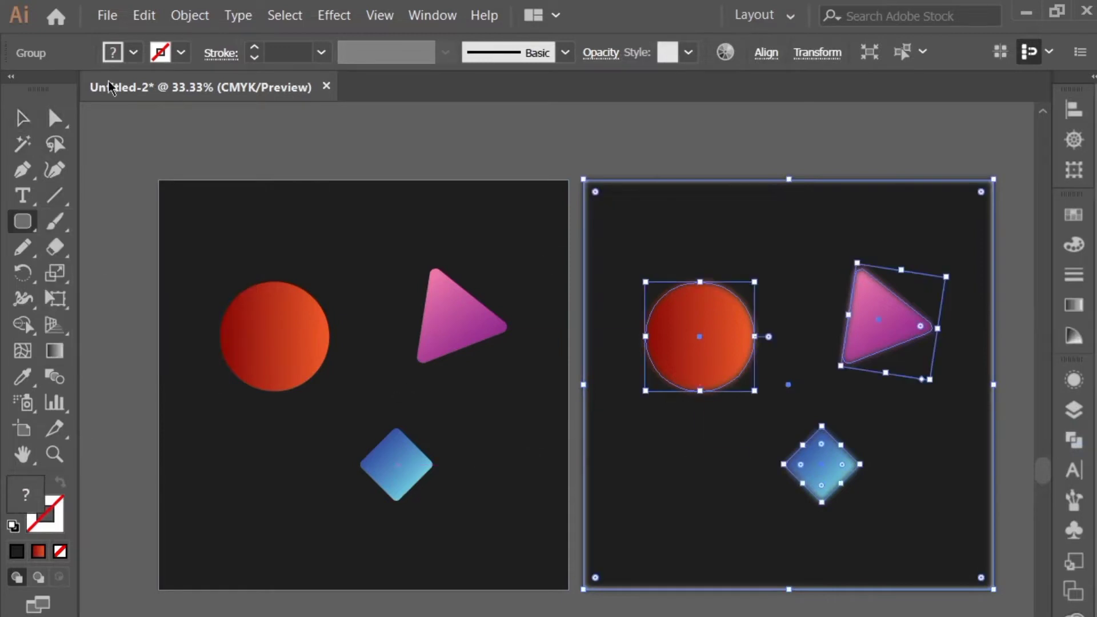
{"action": "left_click", "coordinate": [22, 118]}
{"action": "key", "text": "ctrl+shift+a"}
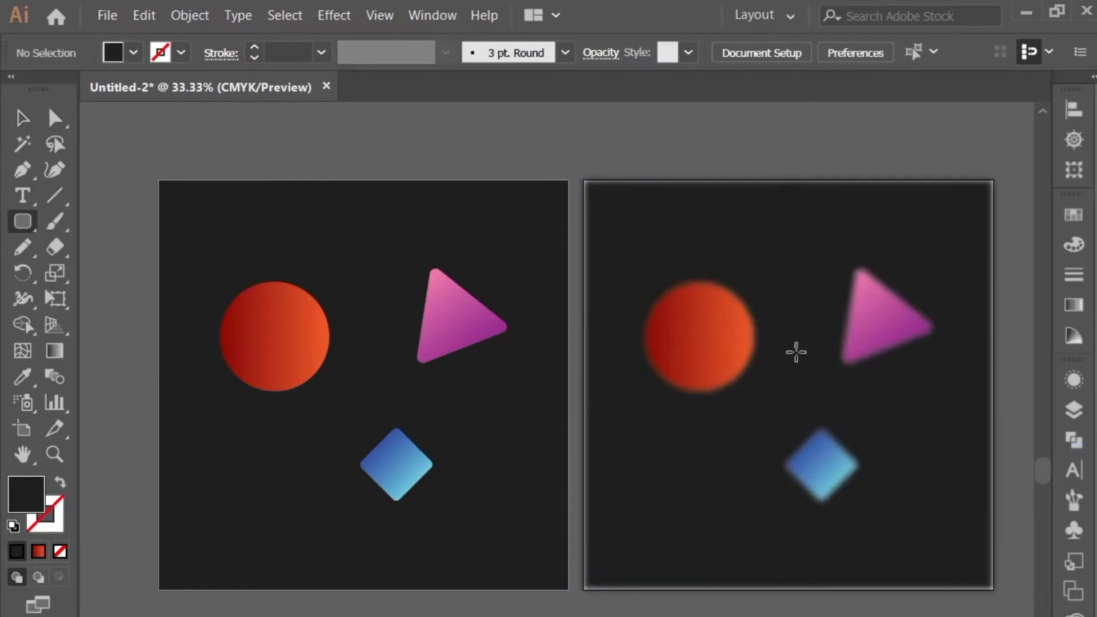
{"action": "left_click_drag", "start_coordinate": [789, 384], "coordinate": [895, 455]}
{"action": "left_click", "coordinate": [32, 113]}
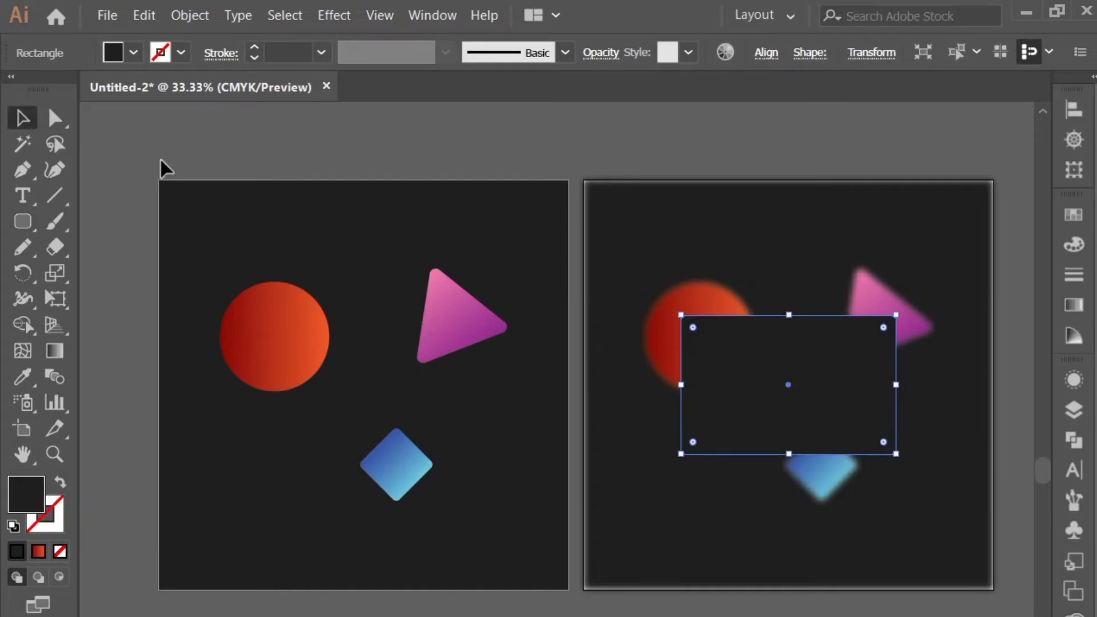
Center the rounded rectangle horizontally and vertically on the blurred group
{"action": "left_click_drag", "start_coordinate": [743, 247], "coordinate": [809, 331]}
{"action": "left_click", "coordinate": [782, 238]}
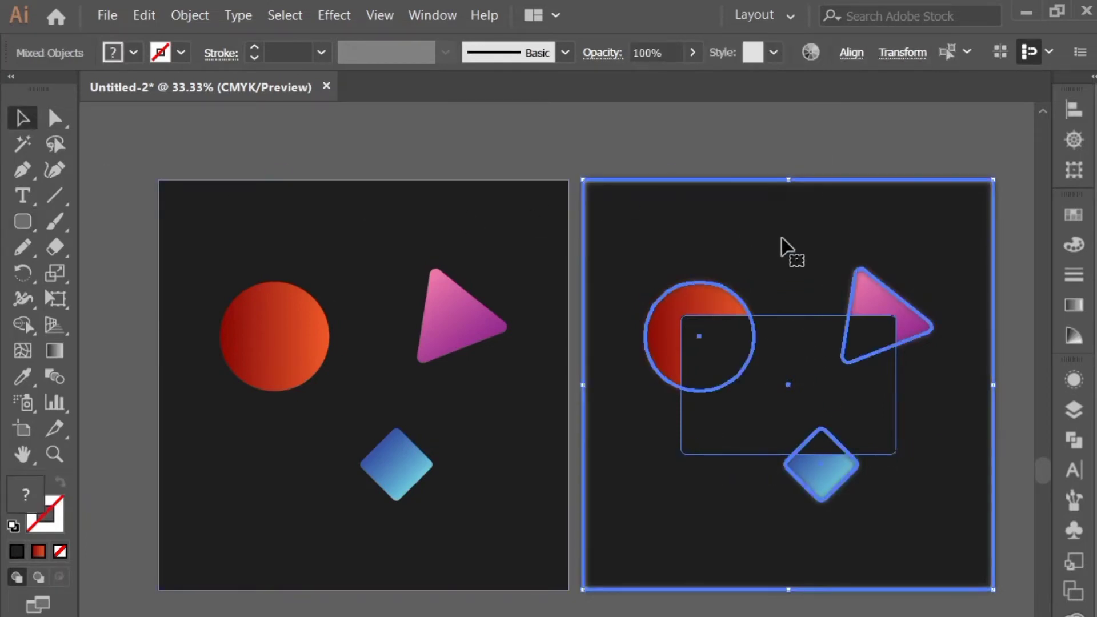
{"action": "left_click", "coordinate": [852, 52]}
{"action": "left_click", "coordinate": [673, 114]}
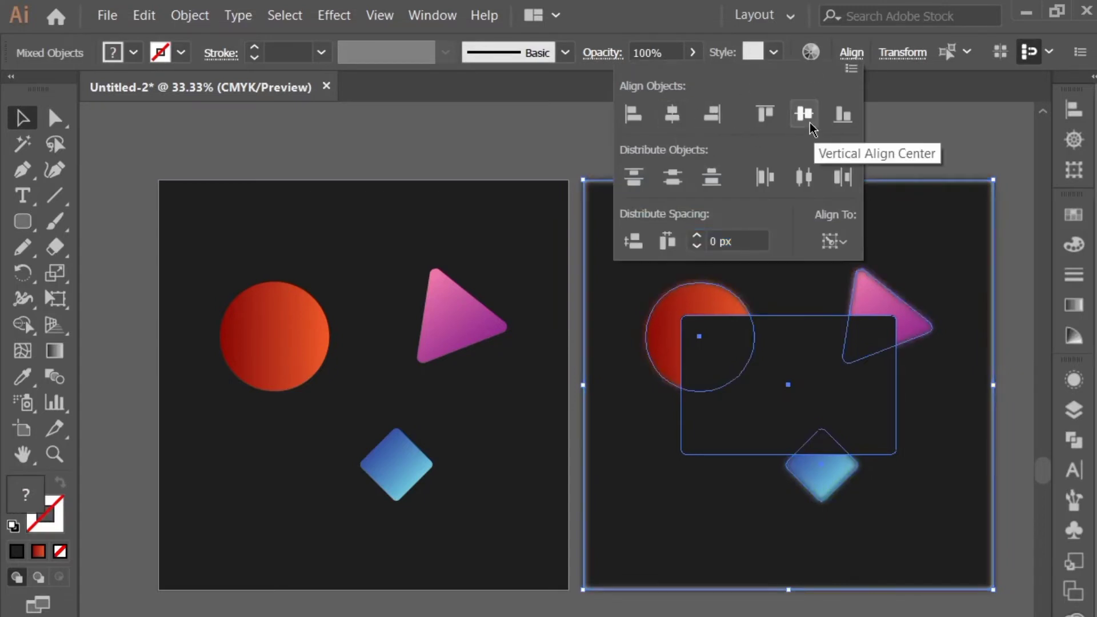
{"action": "left_click", "coordinate": [810, 121]}
{"action": "left_click", "coordinate": [14, 116]}
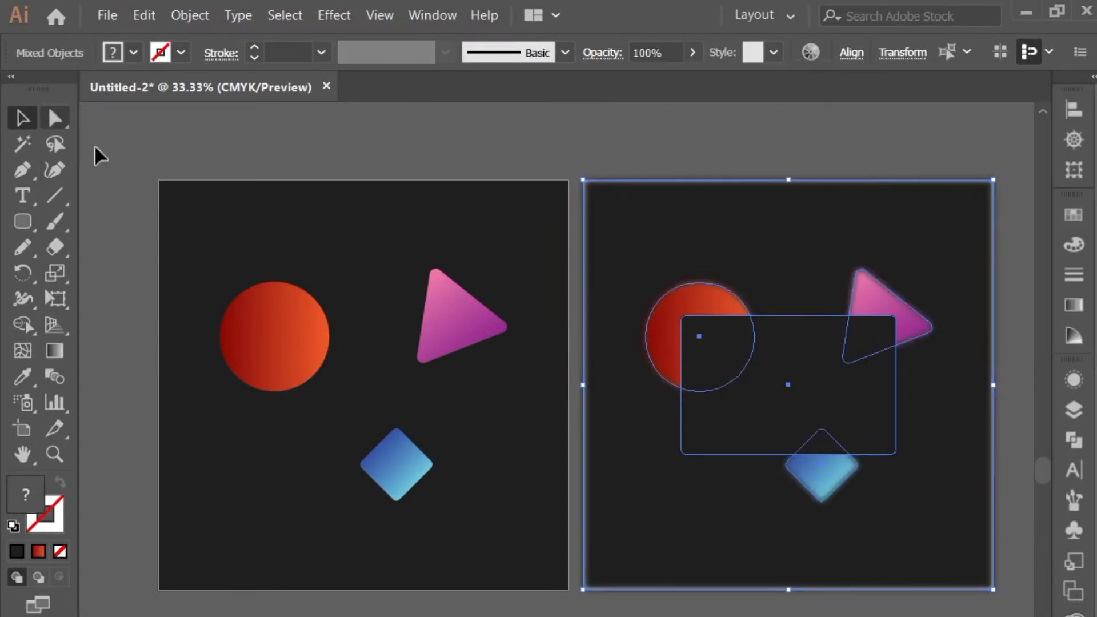
{"action": "left_click", "coordinate": [449, 155]}
Fill the rounded rectangle with white (FFFFFF) and place a spare copy of it below the artboards
{"action": "left_click", "coordinate": [788, 422]}
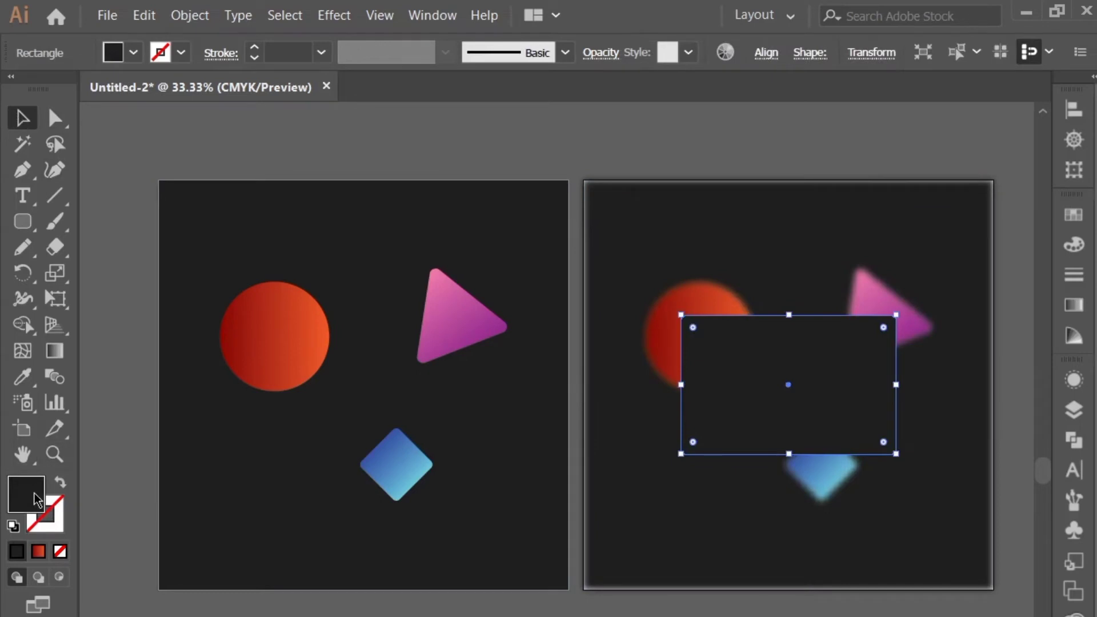
{"action": "double_click", "coordinate": [36, 500]}
{"action": "left_click_drag", "start_coordinate": [282, 283], "coordinate": [274, 276]}
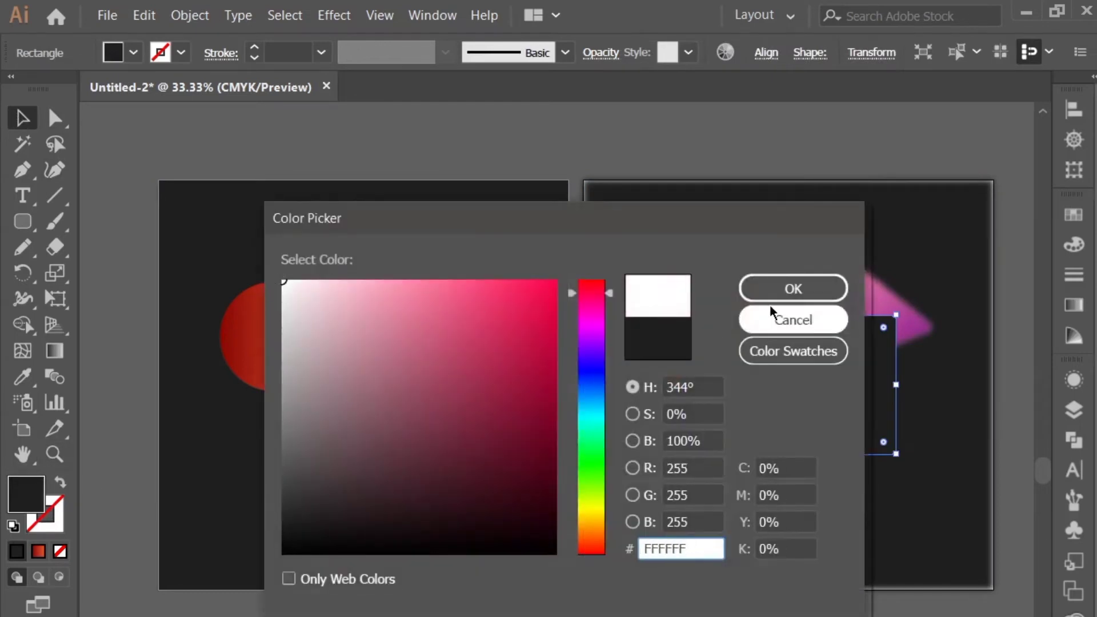
{"action": "left_click", "coordinate": [788, 288]}
{"action": "left_click_drag", "start_coordinate": [789, 419], "coordinate": [537, 616]}
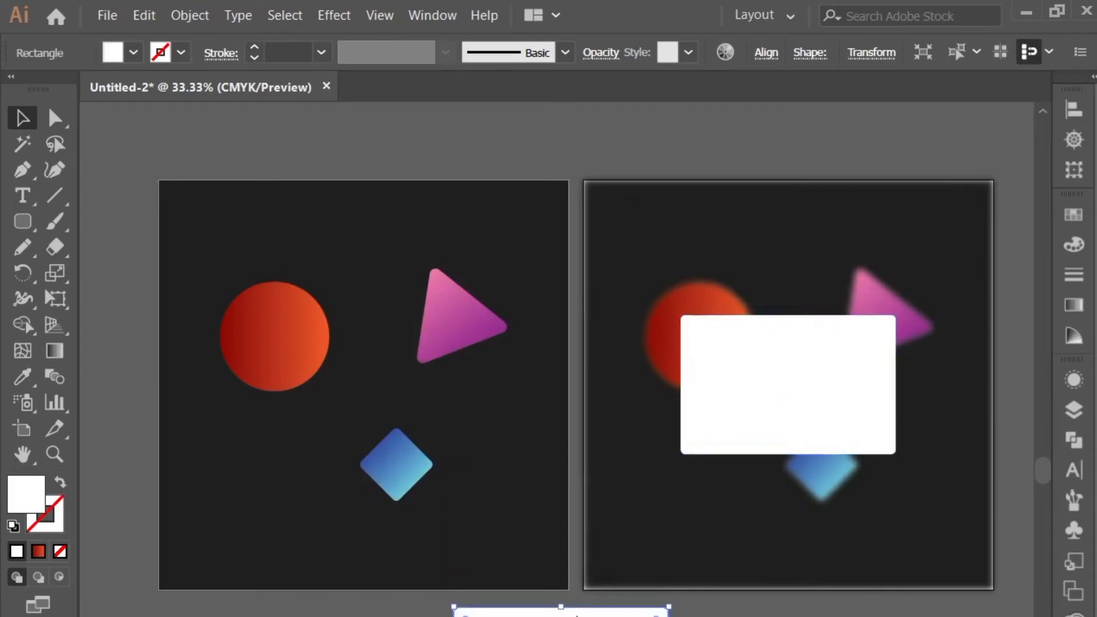
Make a clipping mask from the white rounded rectangle over the blurred group
{"action": "left_click_drag", "start_coordinate": [698, 165], "coordinate": [812, 378]}
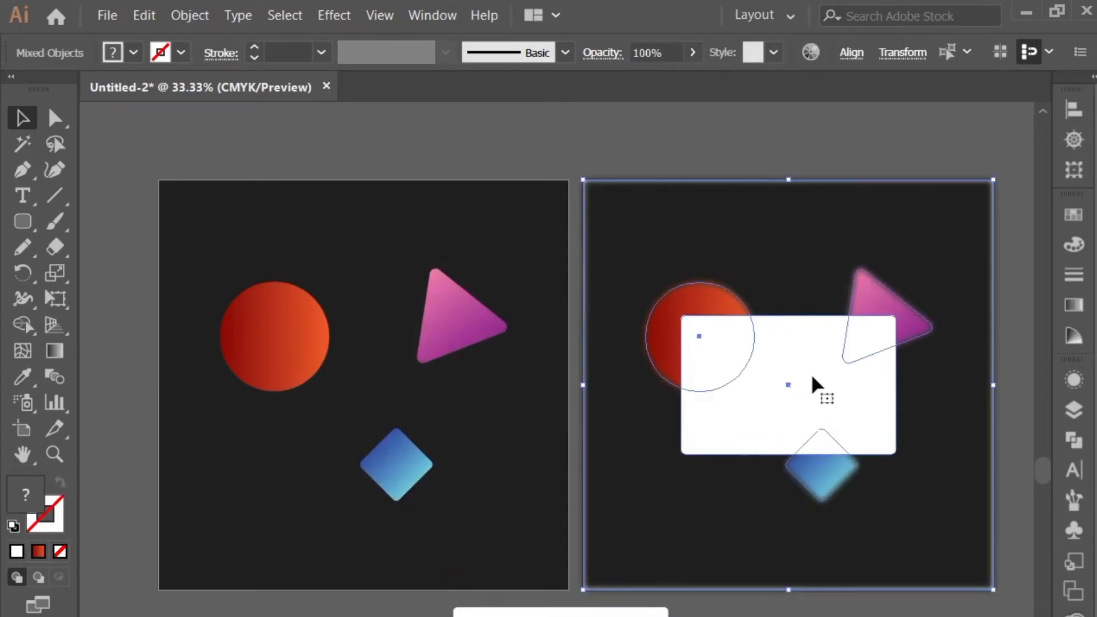
{"action": "right_click", "coordinate": [808, 366]}
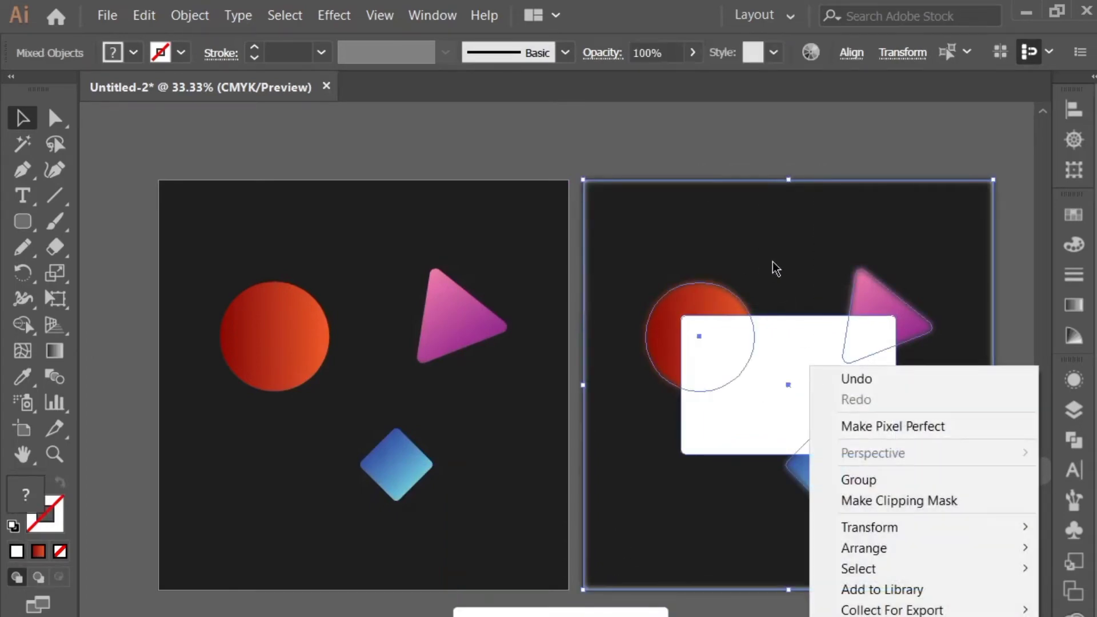
{"action": "right_click", "coordinate": [774, 329]}
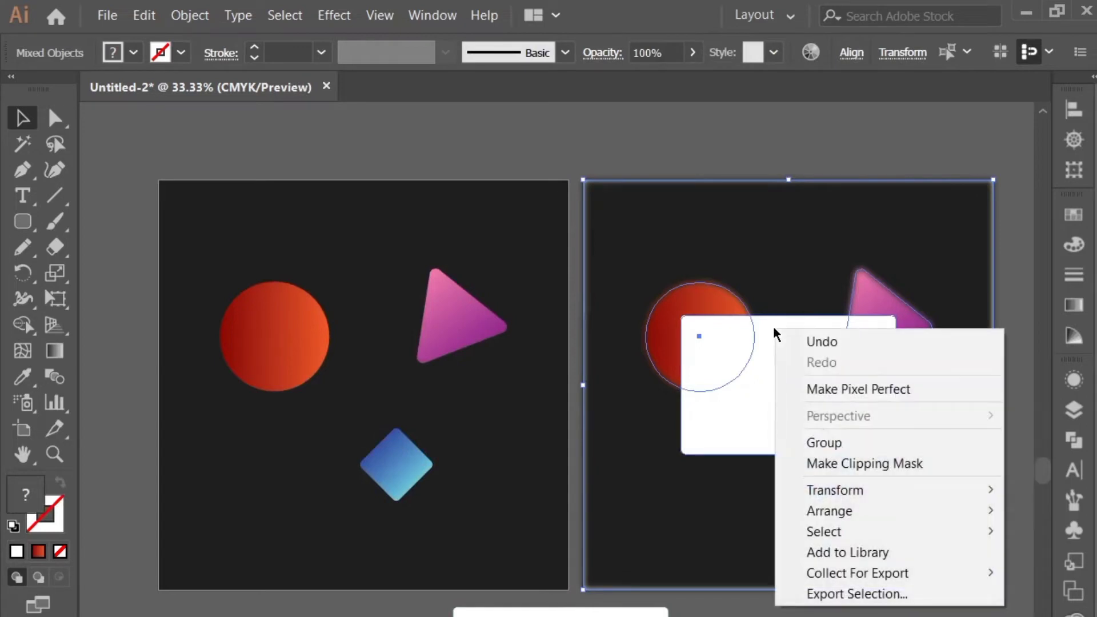
{"action": "left_click", "coordinate": [816, 464]}
{"action": "left_click", "coordinate": [560, 122]}
Center the clipped blurred panel horizontally on the original dark artwork, using that artwork as the key object
{"action": "left_click_drag", "start_coordinate": [515, 160], "coordinate": [813, 374]}
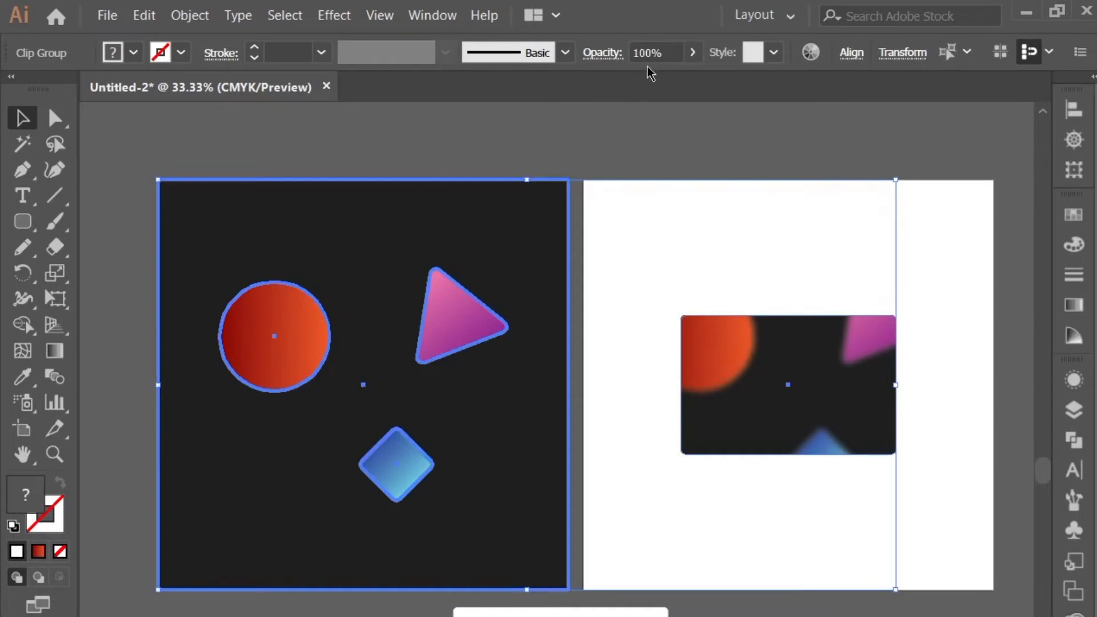
{"action": "left_click", "coordinate": [853, 55]}
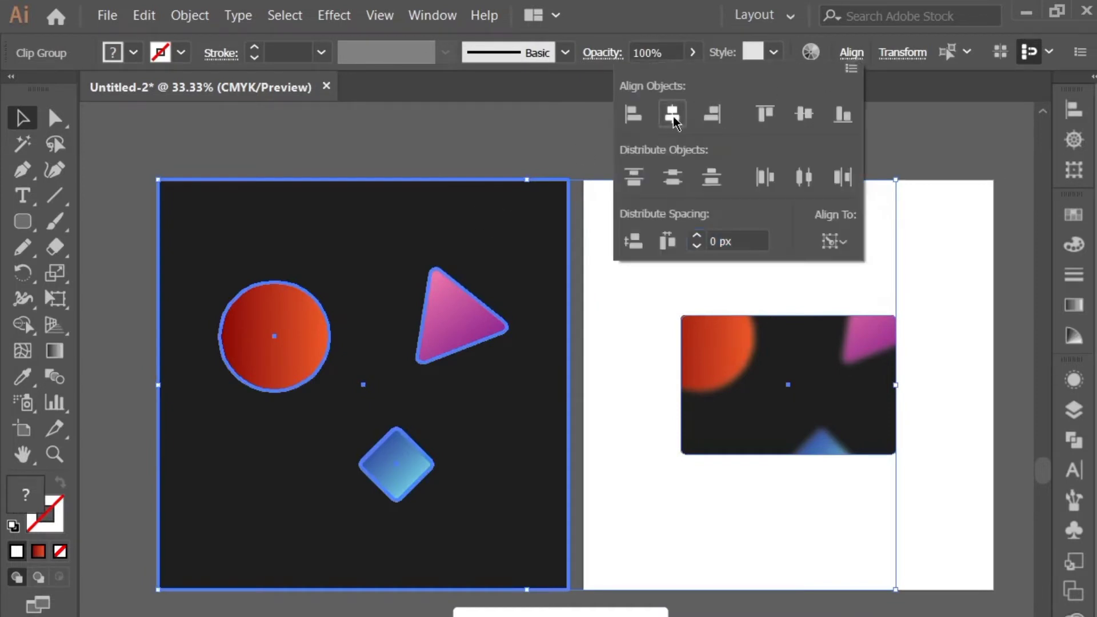
{"action": "left_click", "coordinate": [673, 115]}
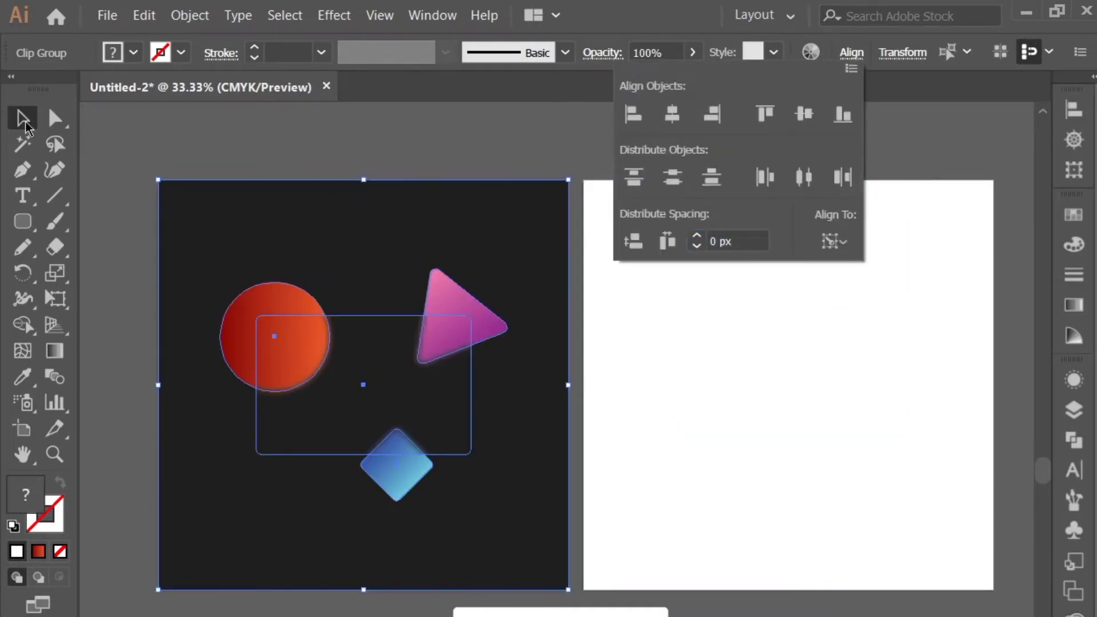
{"action": "left_click", "coordinate": [333, 130]}
{"action": "left_click", "coordinate": [333, 130]}
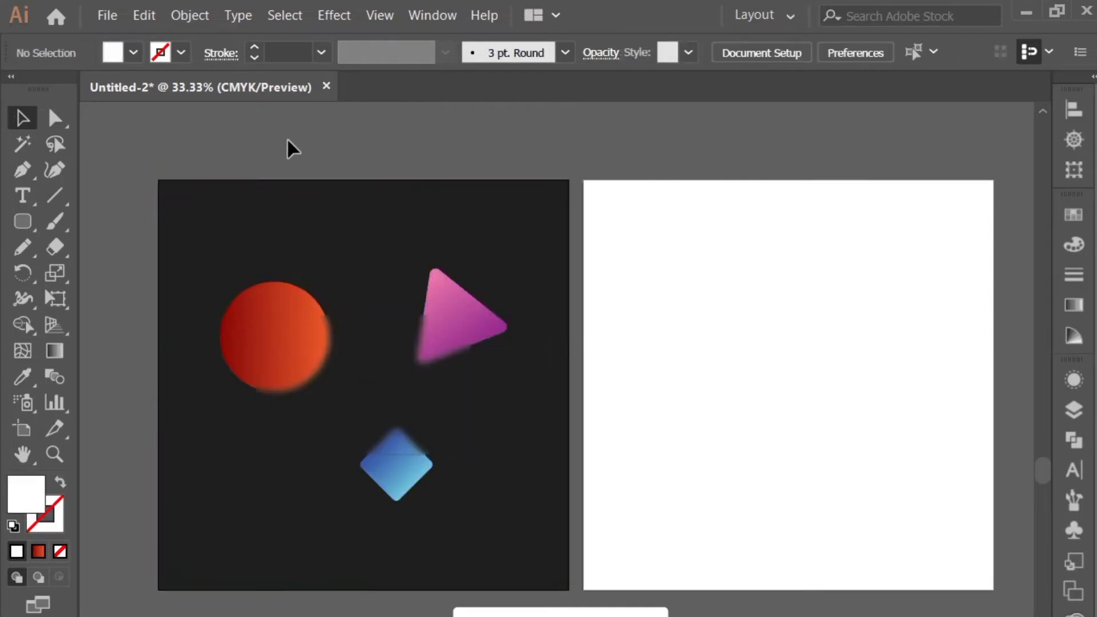
Place the spare white rounded rectangle exactly over the blurred panel and leave another copy of it near the artboard's lower edge
{"action": "left_click", "coordinate": [365, 343]}
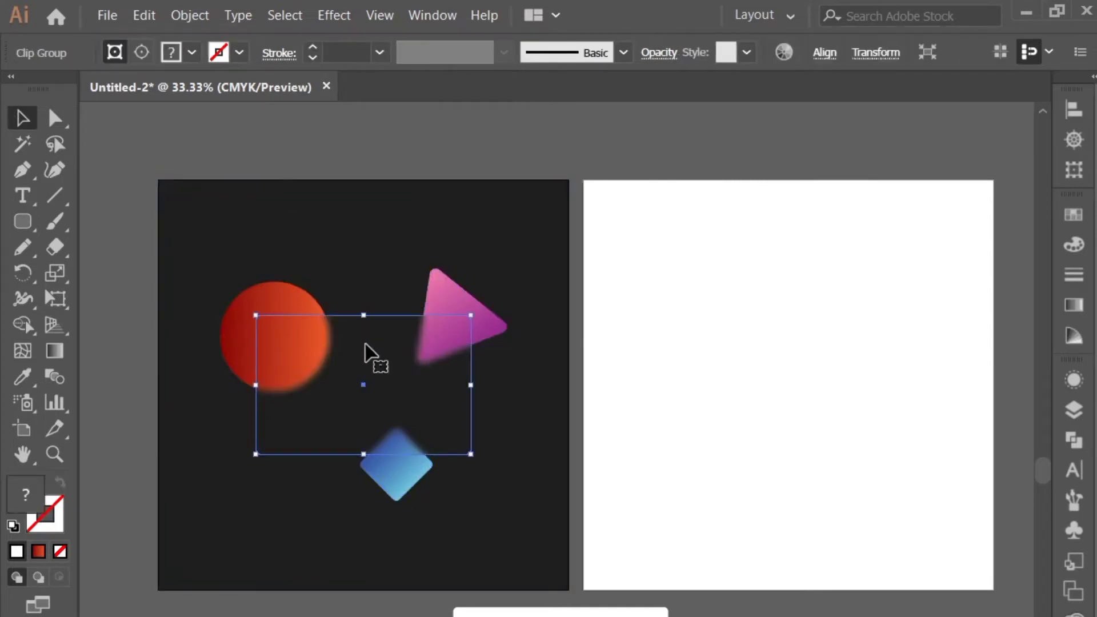
{"action": "left_click_drag", "start_coordinate": [543, 616], "coordinate": [362, 383]}
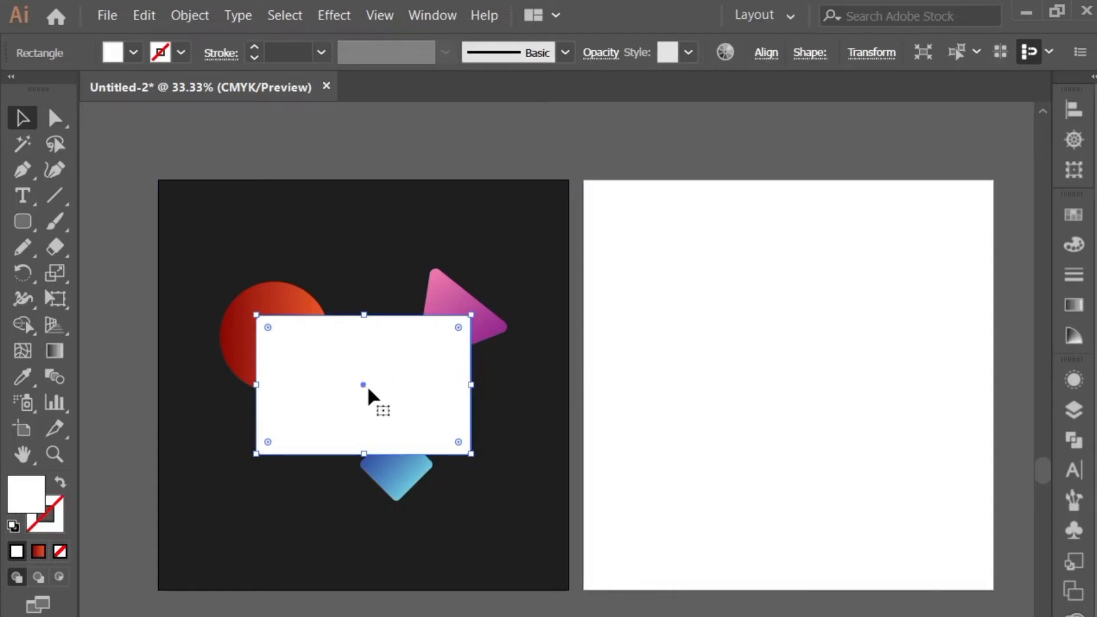
{"action": "left_click_drag", "start_coordinate": [364, 387], "coordinate": [370, 574]}
{"action": "left_click", "coordinate": [353, 399]}
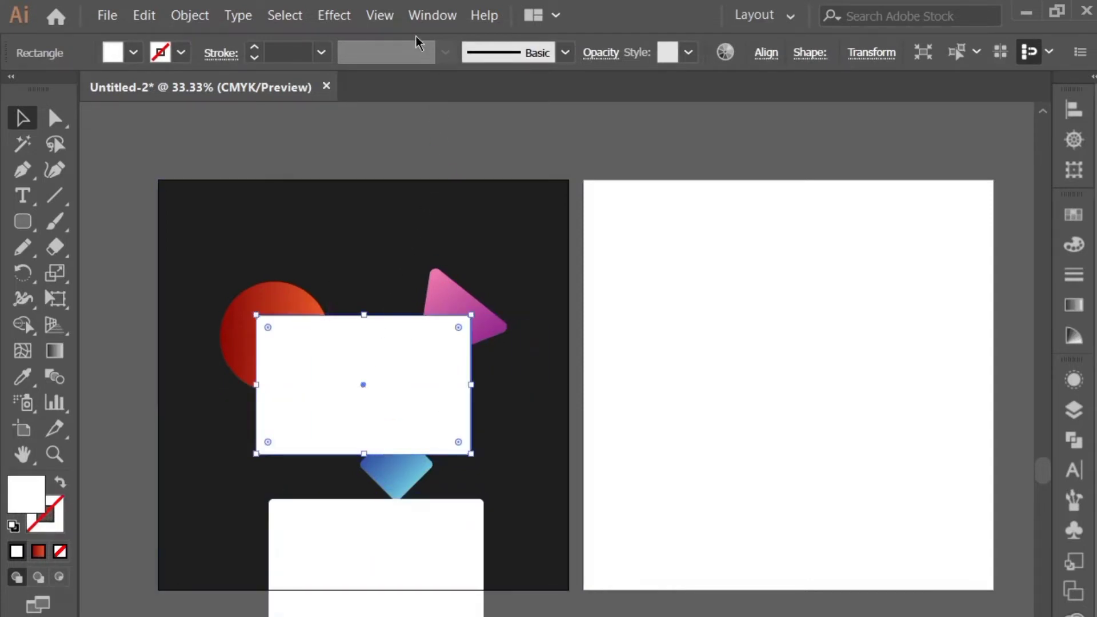
Set the white rectangle over the blurred panel to Soft Light blending with 50% opacity
{"action": "left_click", "coordinate": [611, 53]}
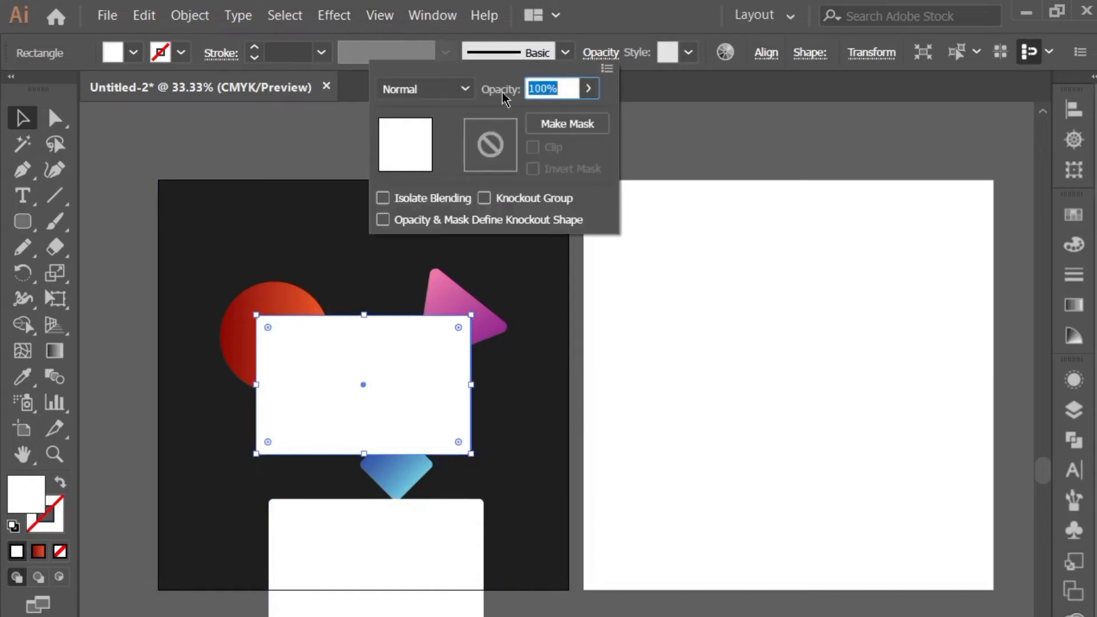
{"action": "left_click", "coordinate": [464, 88]}
{"action": "left_click", "coordinate": [434, 318]}
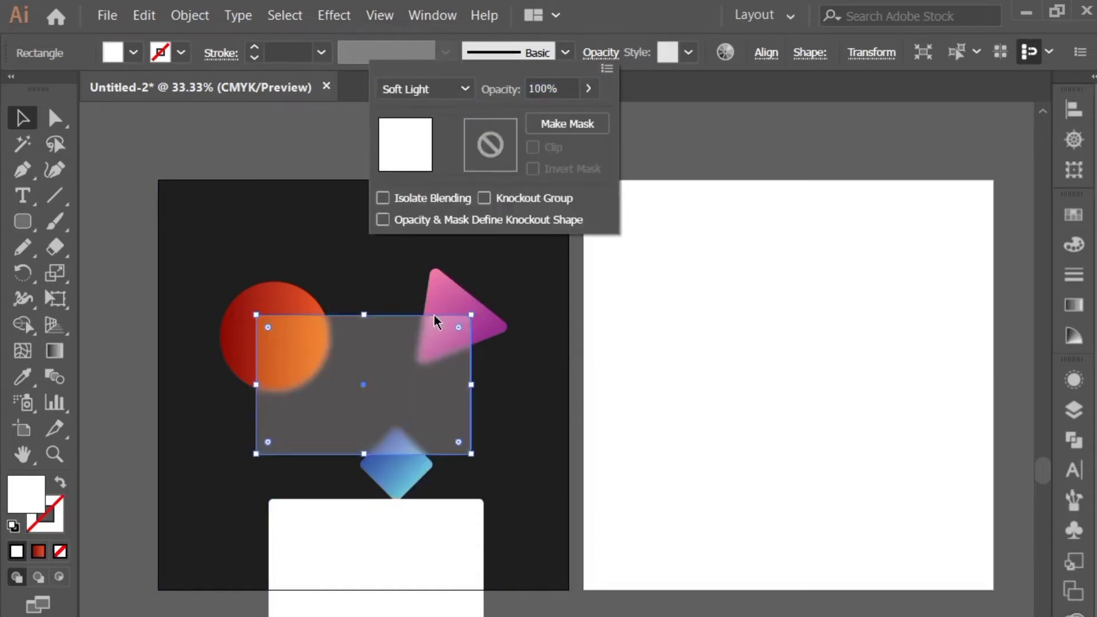
{"action": "left_click", "coordinate": [588, 89]}
{"action": "left_click_drag", "start_coordinate": [584, 114], "coordinate": [556, 116]}
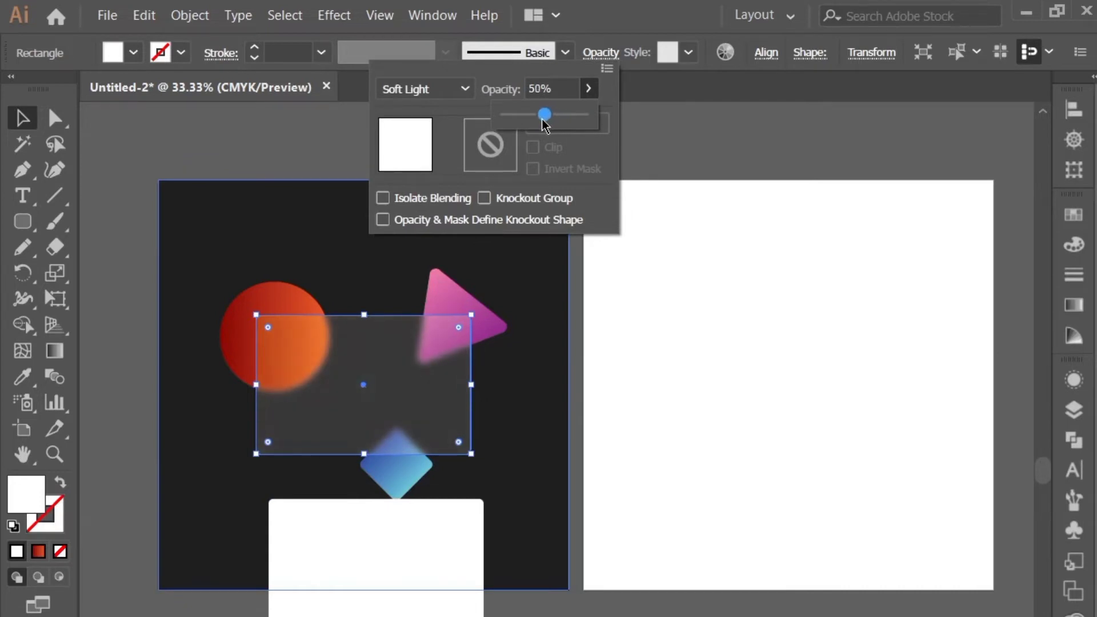
{"action": "left_click", "coordinate": [669, 138]}
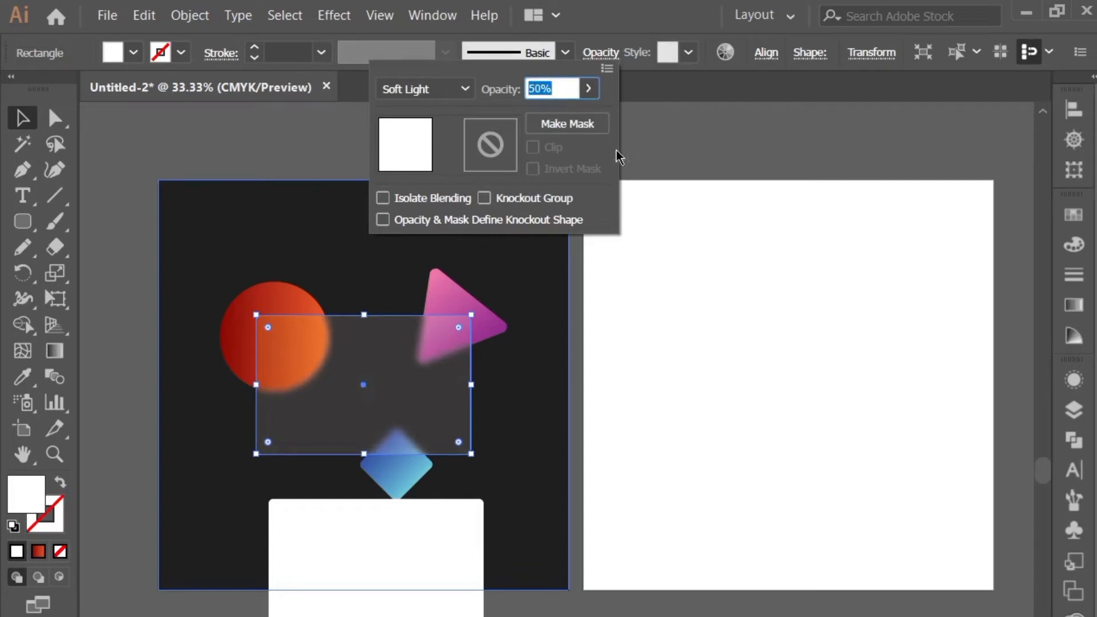
{"action": "left_click", "coordinate": [657, 144]}
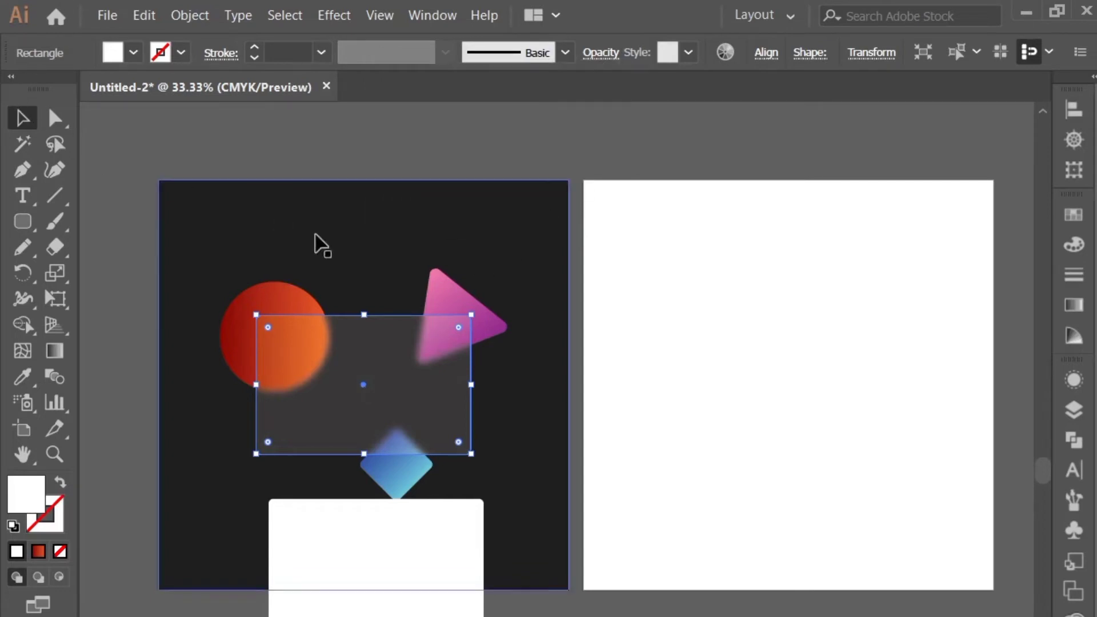
Delete the empty second artboard beside the dark artwork and clear the selection
{"action": "left_click", "coordinate": [24, 430]}
{"action": "left_click", "coordinate": [673, 402]}
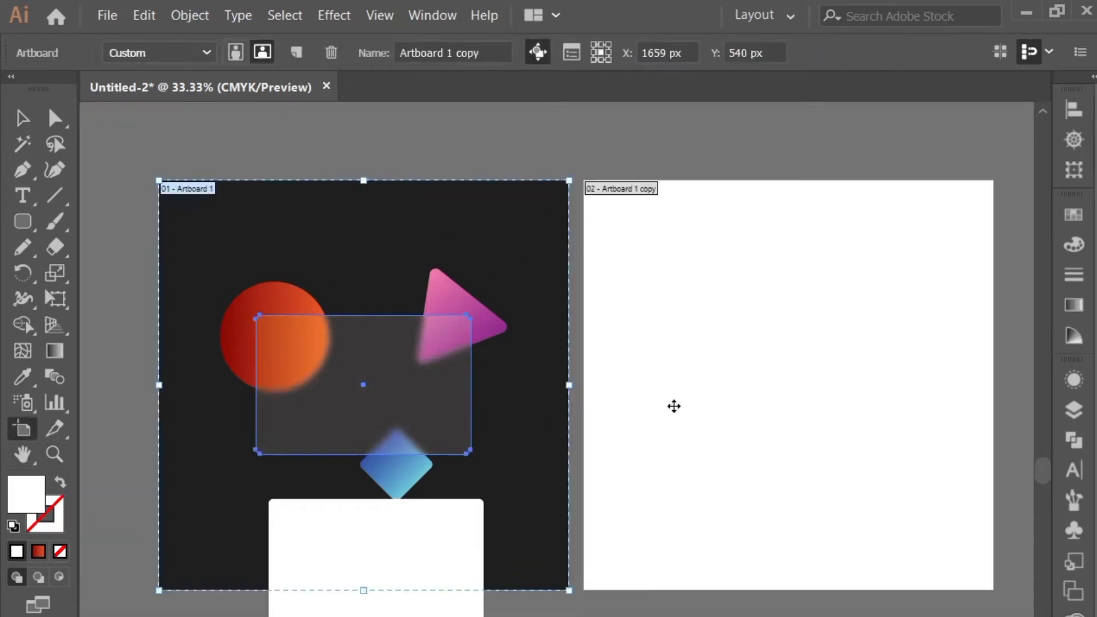
{"action": "key", "text": "Delete"}
{"action": "left_click", "coordinate": [23, 119]}
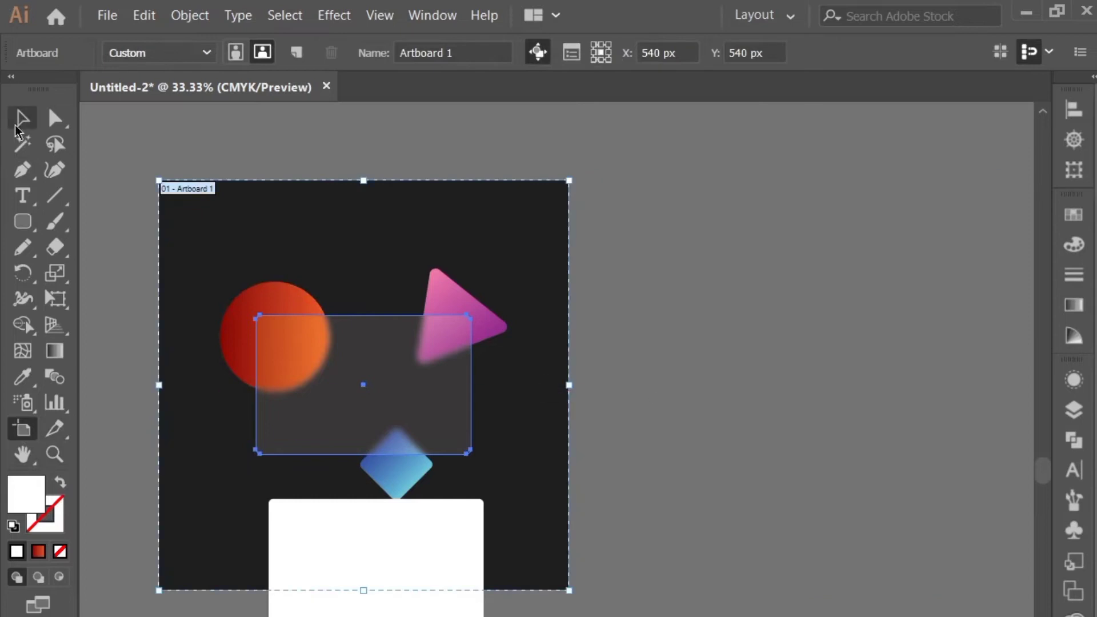
{"action": "left_click", "coordinate": [118, 133]}
Apply a Stippled Grain texture effect to the semi-transparent panel rectangle with intensity about 57 and contrast 36
{"action": "left_click_drag", "start_coordinate": [212, 272], "coordinate": [320, 284]}
{"action": "scroll", "coordinate": [311, 267], "scroll_direction": "up", "scroll_amount": 1}
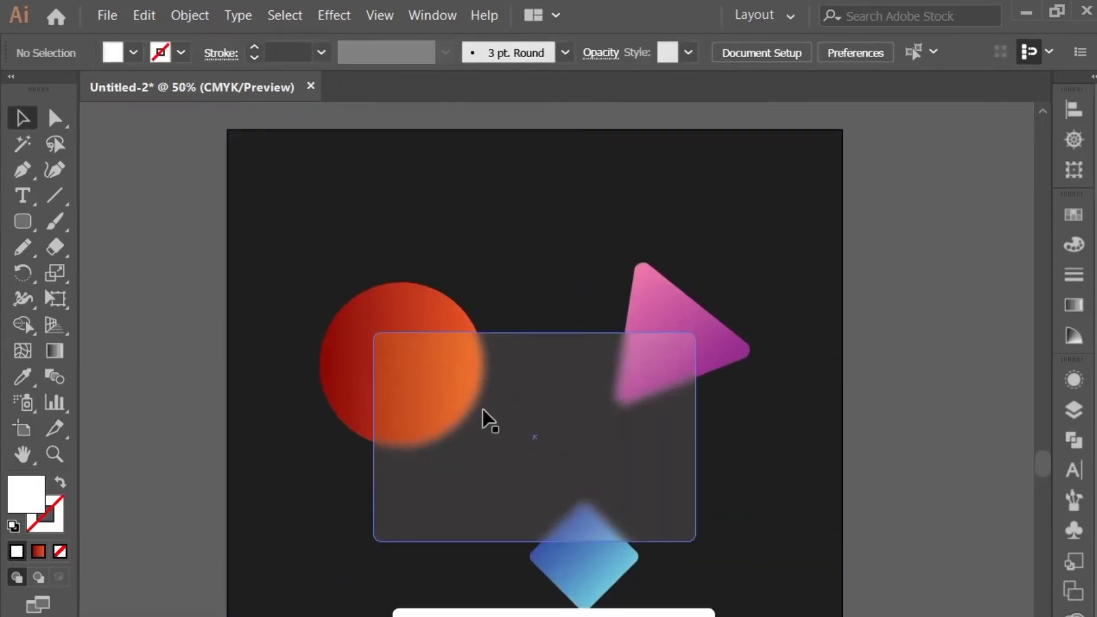
{"action": "left_click", "coordinate": [484, 420]}
{"action": "left_click", "coordinate": [335, 15]}
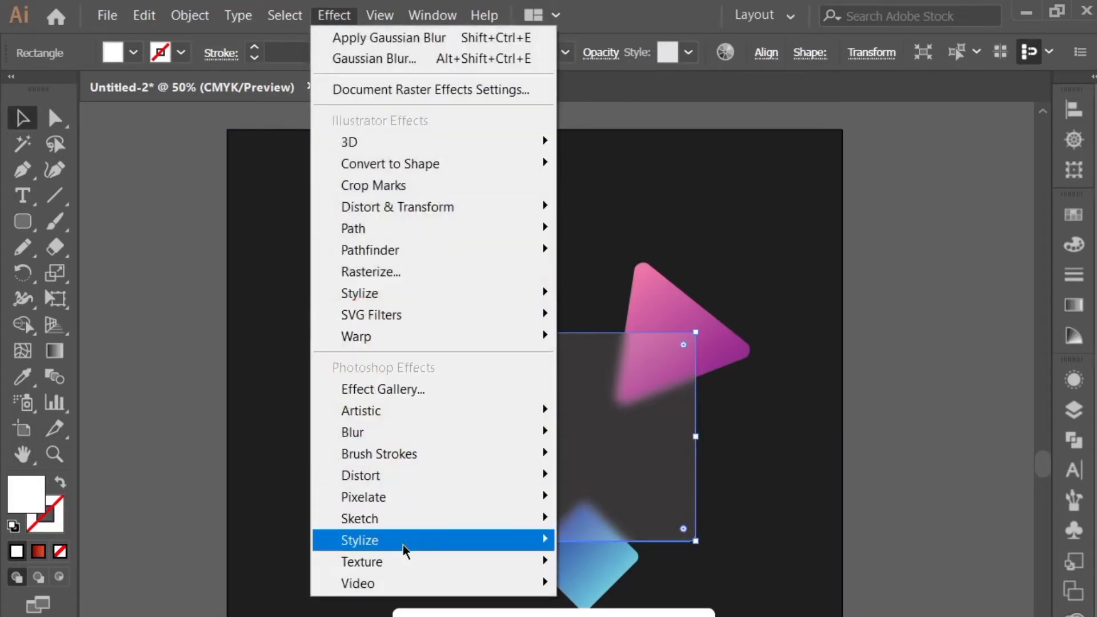
{"action": "mouse_move", "coordinate": [406, 560]}
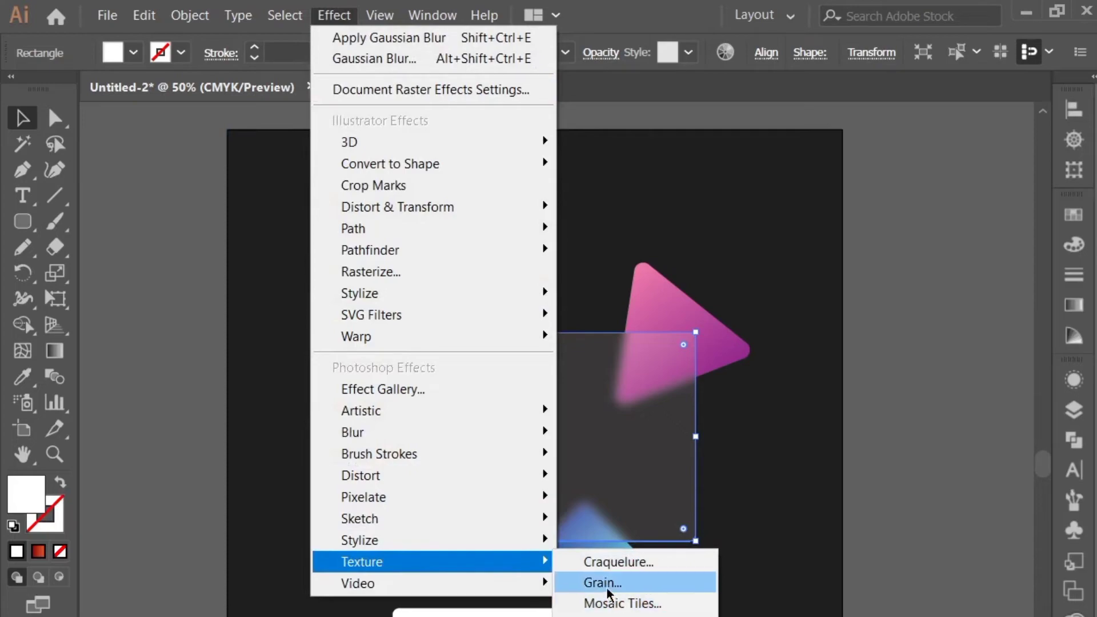
{"action": "left_click", "coordinate": [622, 582]}
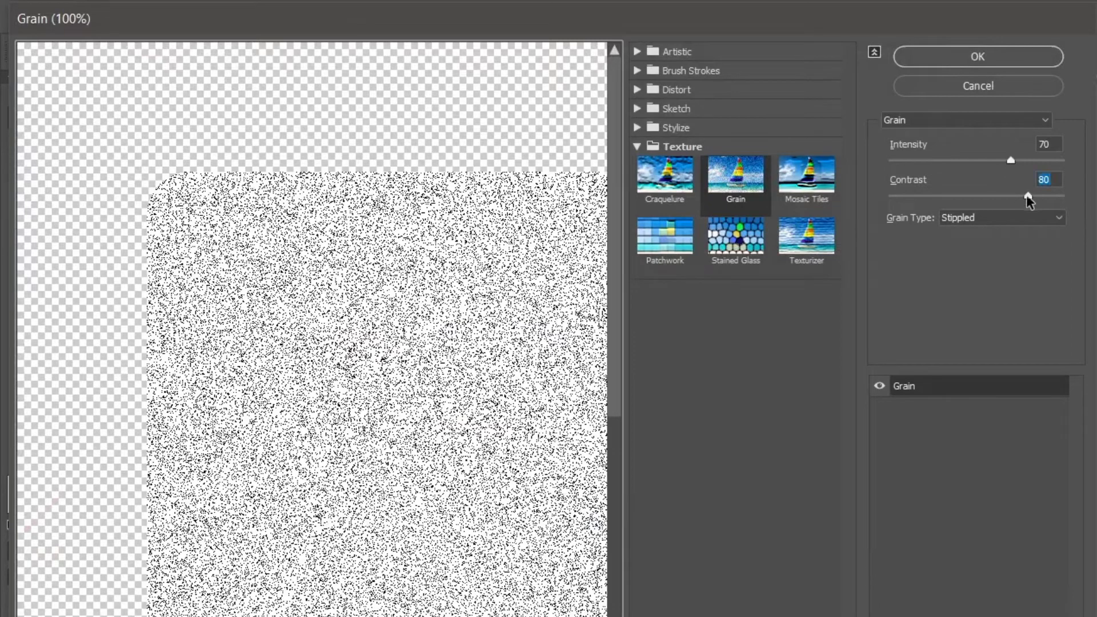
{"action": "left_click_drag", "start_coordinate": [1027, 195], "coordinate": [949, 197]}
{"action": "mouse_move", "coordinate": [1010, 160]}
{"action": "left_mouse_down"}
{"action": "mouse_move", "coordinate": [907, 164]}
{"action": "mouse_move", "coordinate": [991, 163]}
{"action": "left_mouse_up"}
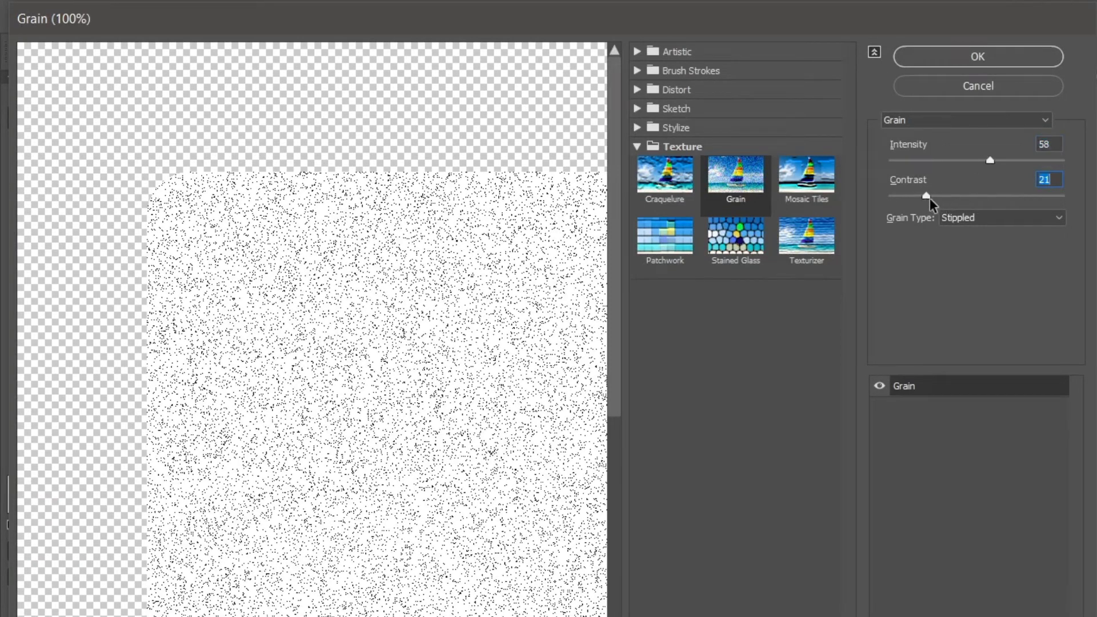
{"action": "left_click_drag", "start_coordinate": [926, 196], "coordinate": [951, 196]}
{"action": "mouse_move", "coordinate": [988, 160]}
{"action": "left_mouse_down"}
{"action": "mouse_move", "coordinate": [1009, 160]}
{"action": "mouse_move", "coordinate": [994, 160]}
{"action": "left_mouse_up"}
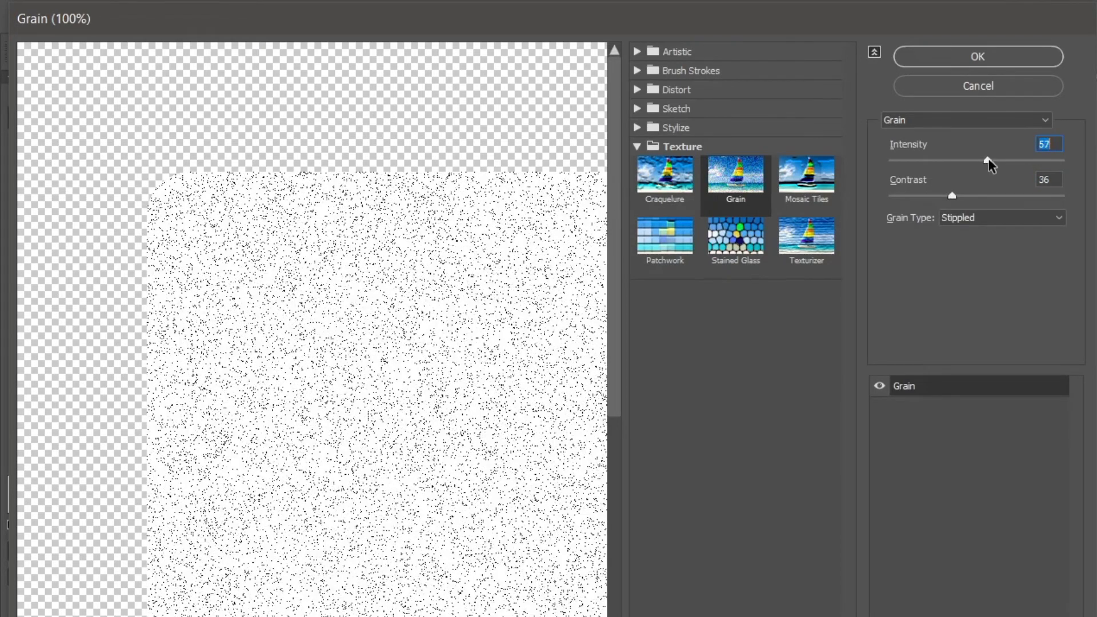
{"action": "left_click", "coordinate": [970, 56]}
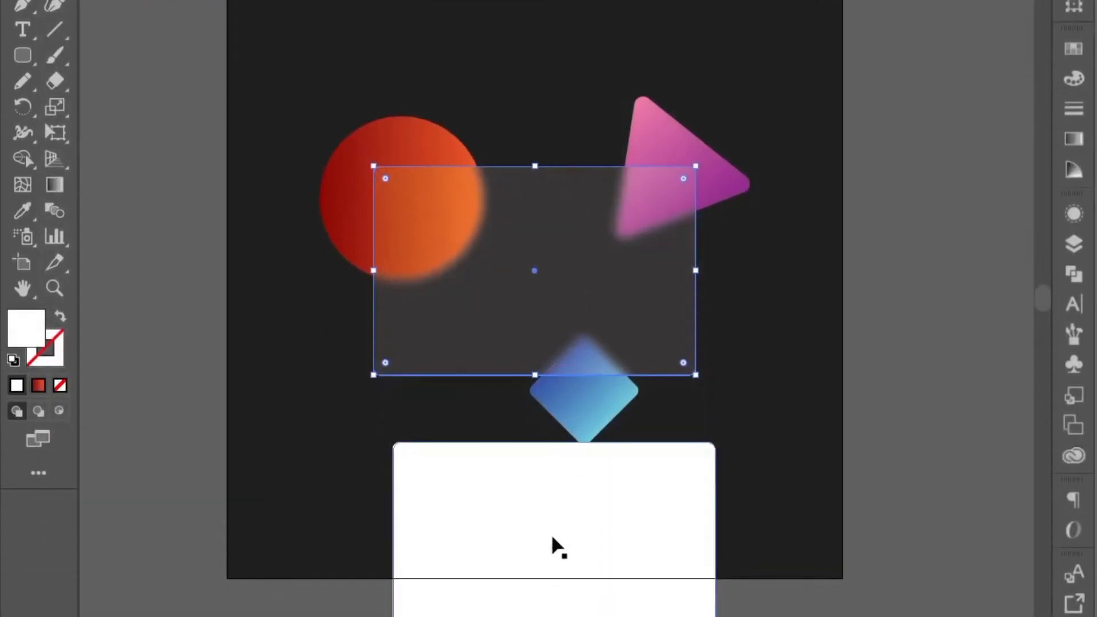
Place the spare white rounded rectangle exactly over the glass panel and turn it into a 1 pt white outline without fill
{"action": "mouse_move", "coordinate": [552, 538]}
{"action": "left_mouse_down"}
{"action": "mouse_move", "coordinate": [523, 335]}
{"action": "mouse_move", "coordinate": [534, 262]}
{"action": "left_mouse_up"}
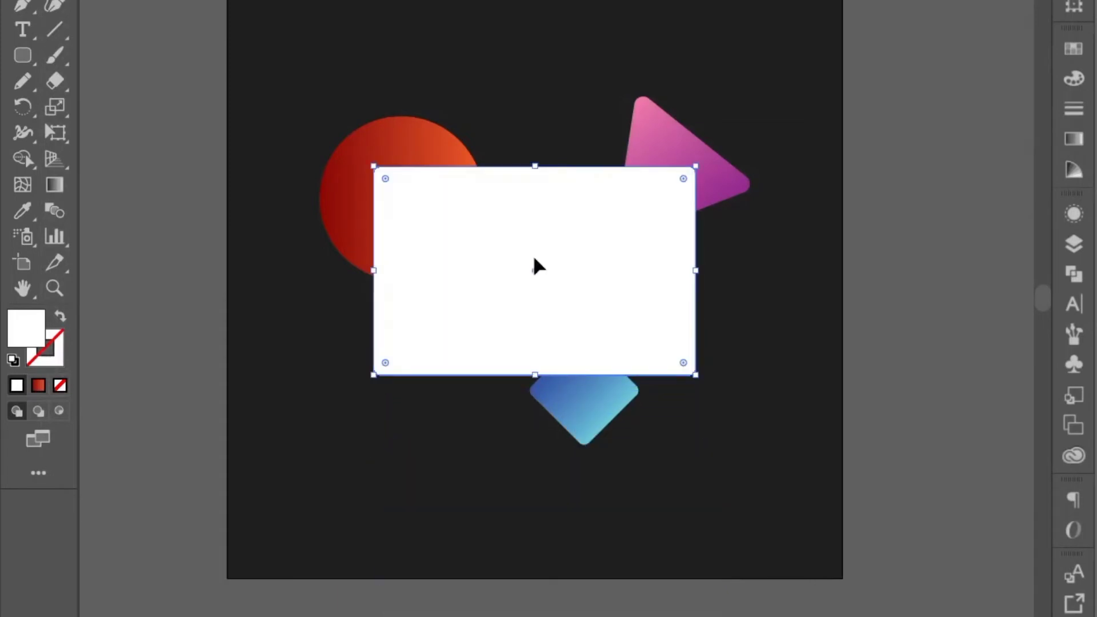
{"action": "left_click", "coordinate": [60, 316]}
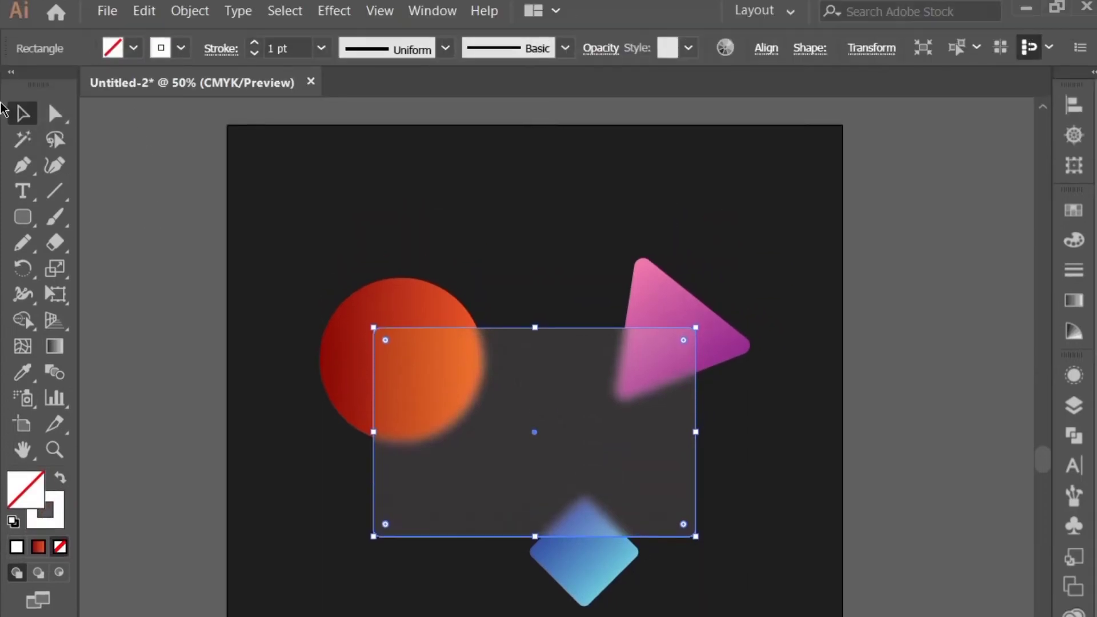
{"action": "left_click", "coordinate": [115, 188]}
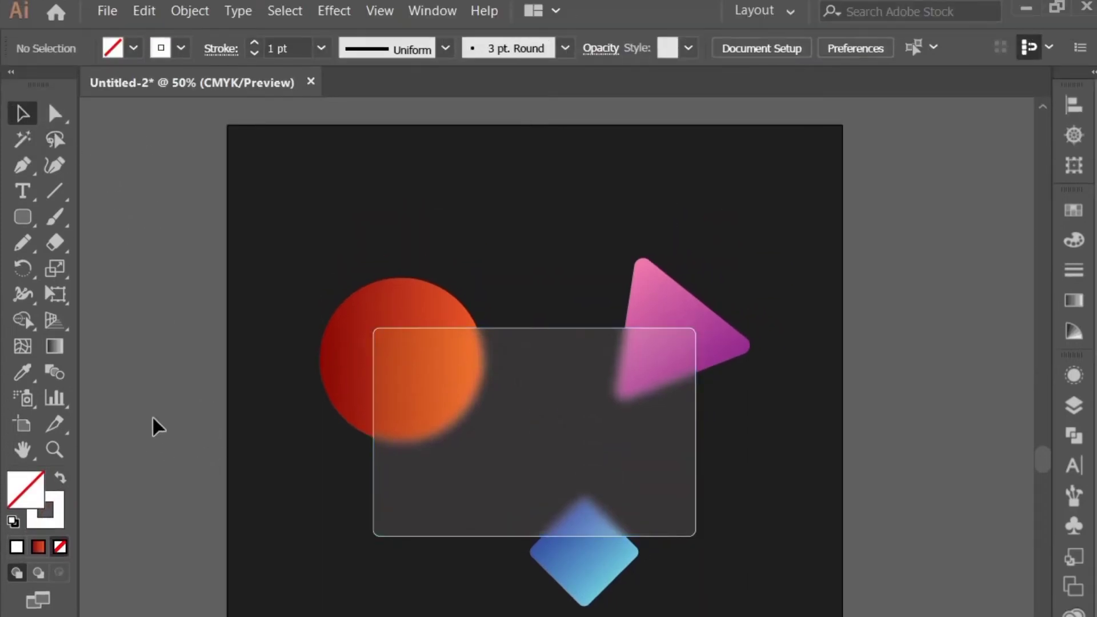
Lower the opacity of the white outline around the glass panel so it becomes a fainter edge highlight
{"action": "left_click", "coordinate": [394, 328]}
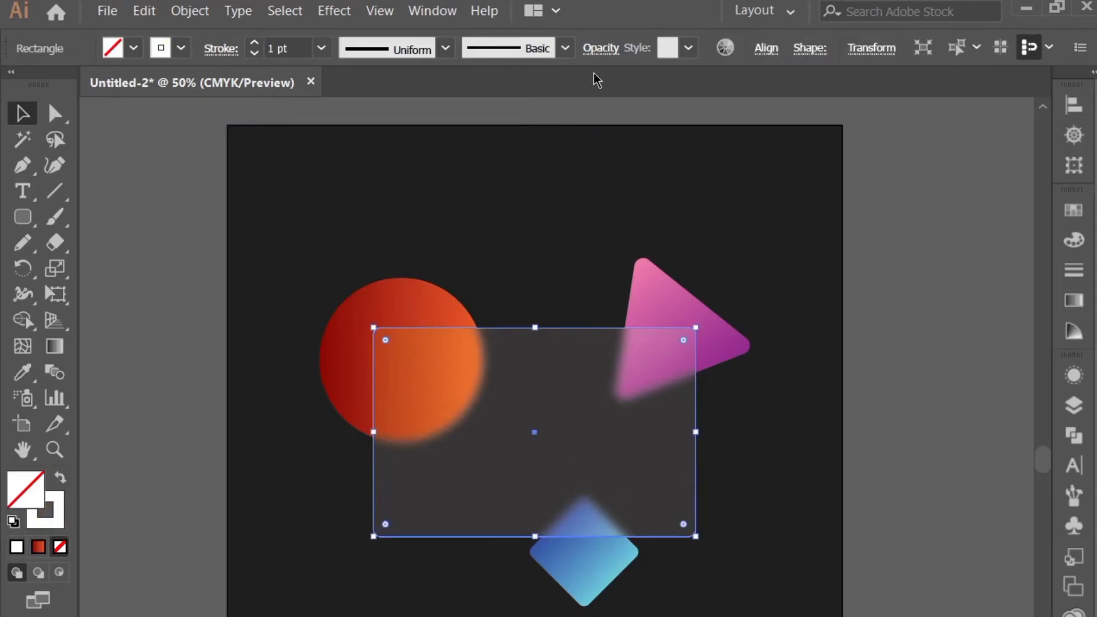
{"action": "left_click", "coordinate": [607, 53]}
{"action": "left_click", "coordinate": [588, 84]}
{"action": "left_click_drag", "start_coordinate": [585, 109], "coordinate": [563, 115]}
{"action": "left_click", "coordinate": [612, 104]}
{"action": "left_click", "coordinate": [632, 114]}
{"action": "left_click", "coordinate": [123, 340]}
{"action": "scroll", "coordinate": [143, 428], "scroll_direction": "down", "scroll_amount": 1}
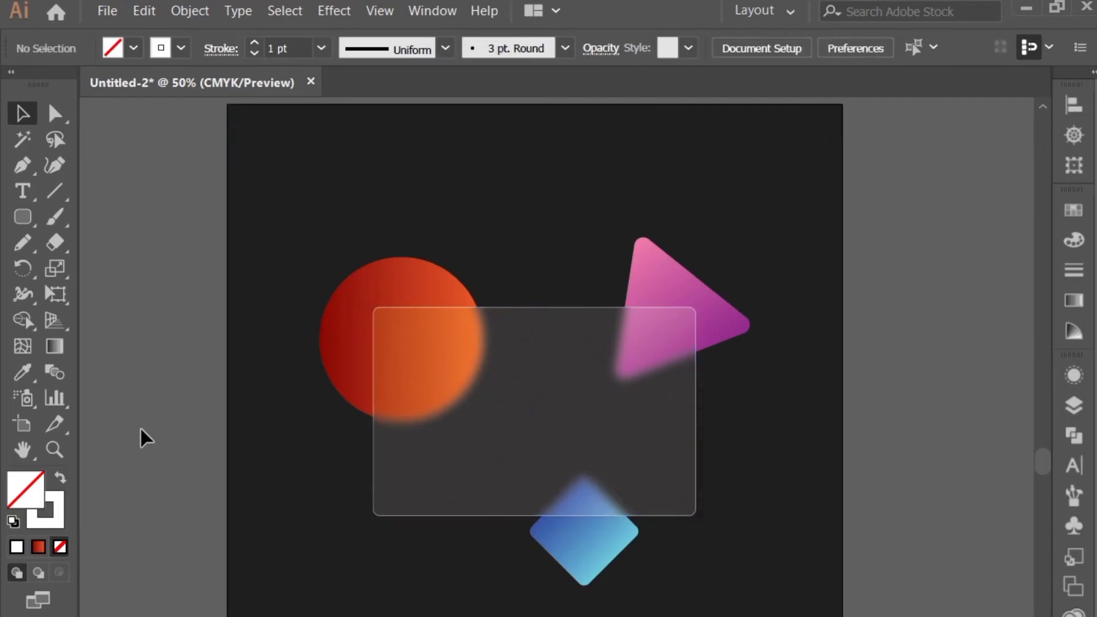
{"action": "scroll", "coordinate": [140, 430], "scroll_direction": "up", "scroll_amount": 1}
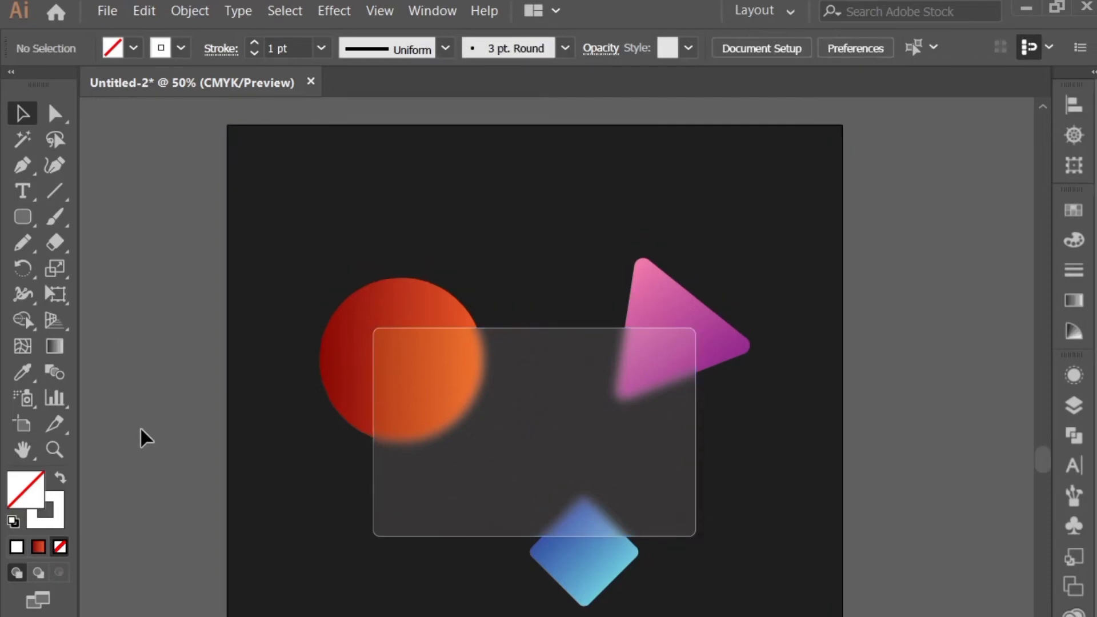
Add "LOREM IPSUM" placeholder text inside the glass panel and scale it up to a little over half the panel's width
{"action": "left_click", "coordinate": [27, 196]}
{"action": "left_click", "coordinate": [501, 449]}
{"action": "left_click", "coordinate": [20, 114]}
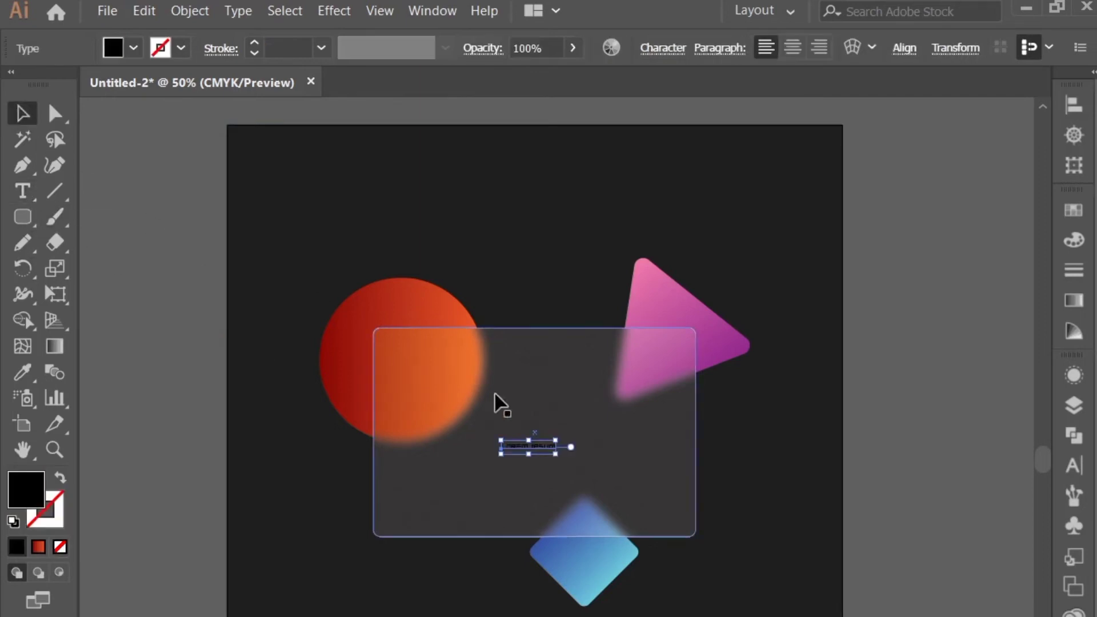
{"action": "left_click_drag", "start_coordinate": [558, 450], "coordinate": [608, 490]}
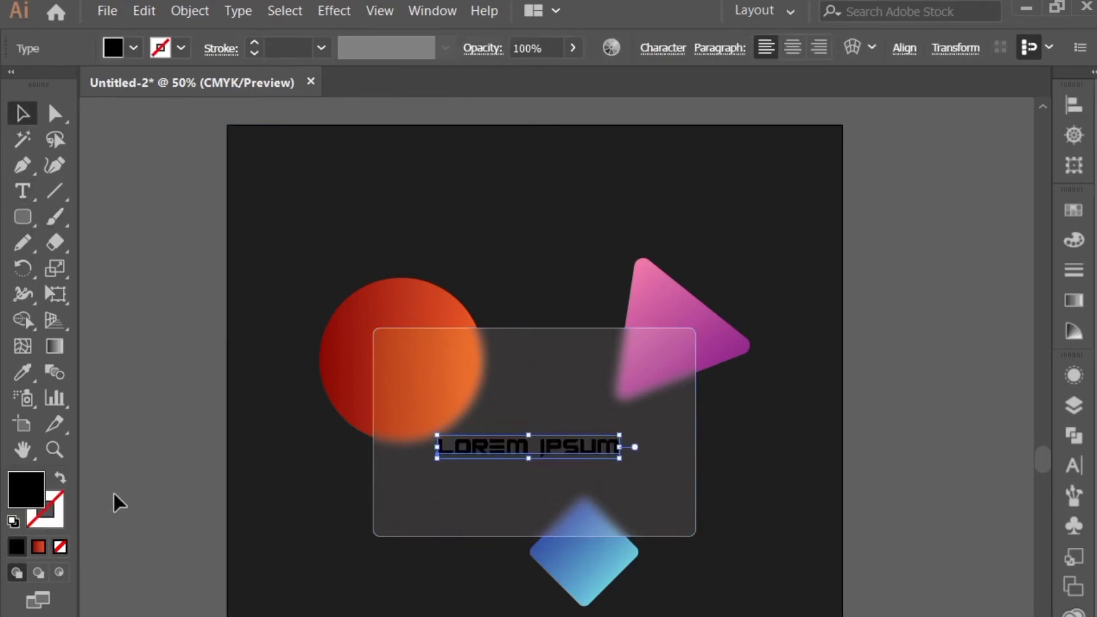
Set the placeholder text's fill color to white (FFFFFF)
{"action": "double_click", "coordinate": [44, 485]}
{"action": "left_click", "coordinate": [282, 277]}
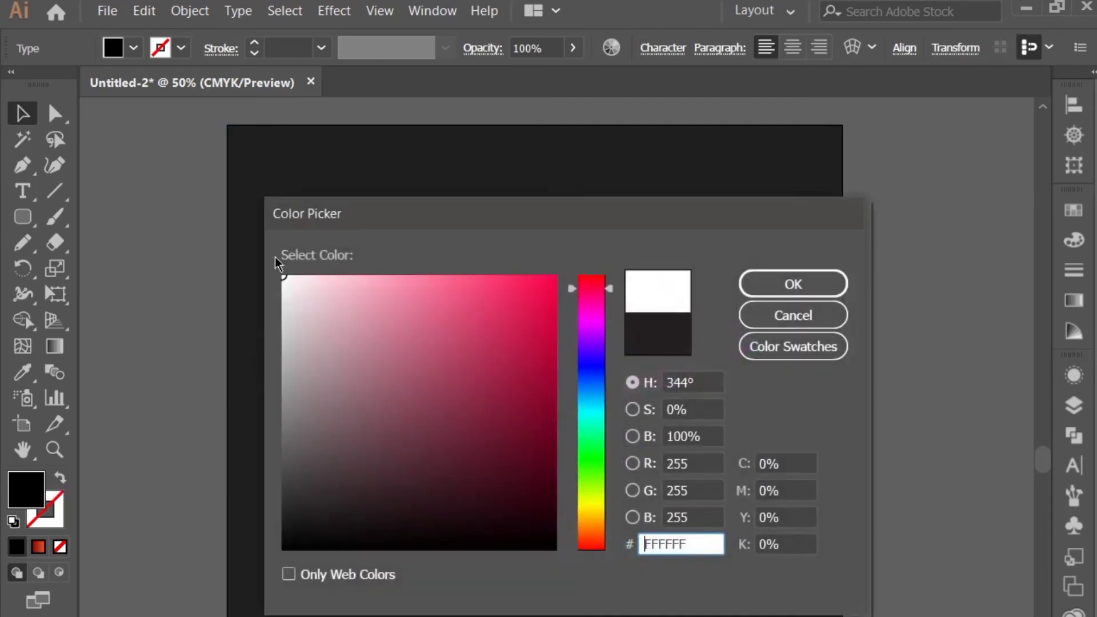
{"action": "left_click", "coordinate": [754, 284]}
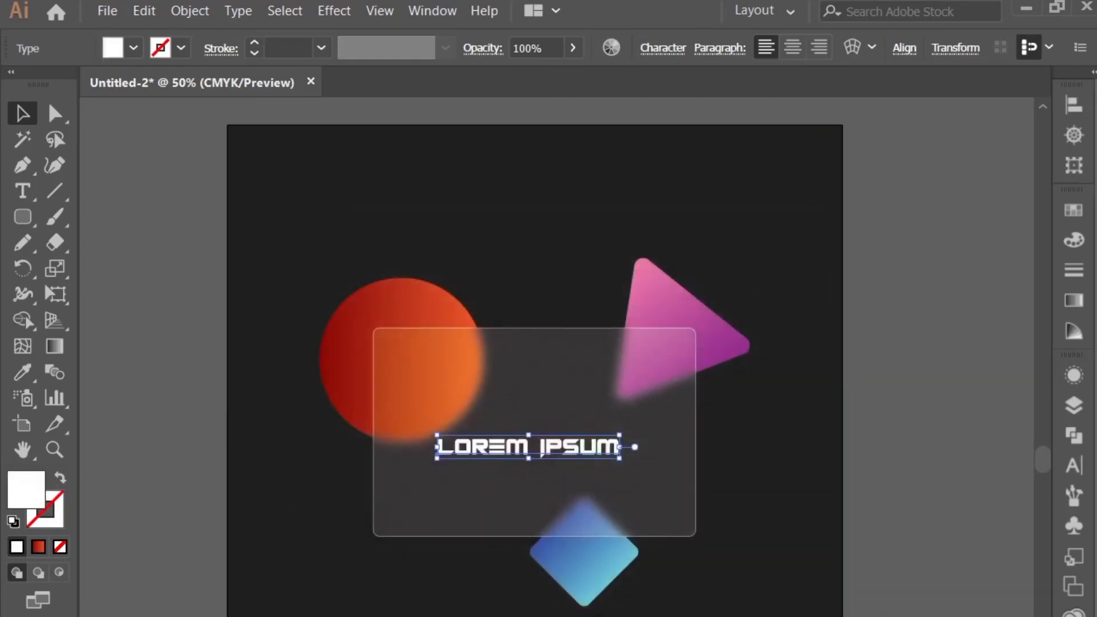
Replace the placeholder text with "GLASSMORPHISM"
{"action": "double_click", "coordinate": [519, 450]}
{"action": "key", "text": "ctrl+a"}
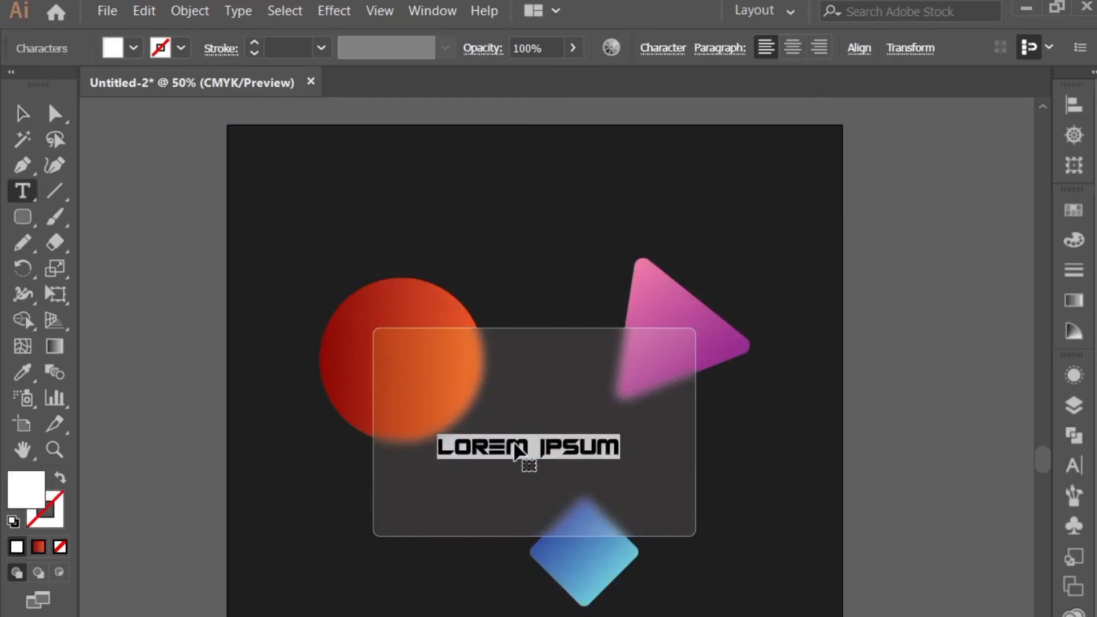
{"action": "type", "text": "GLA"}
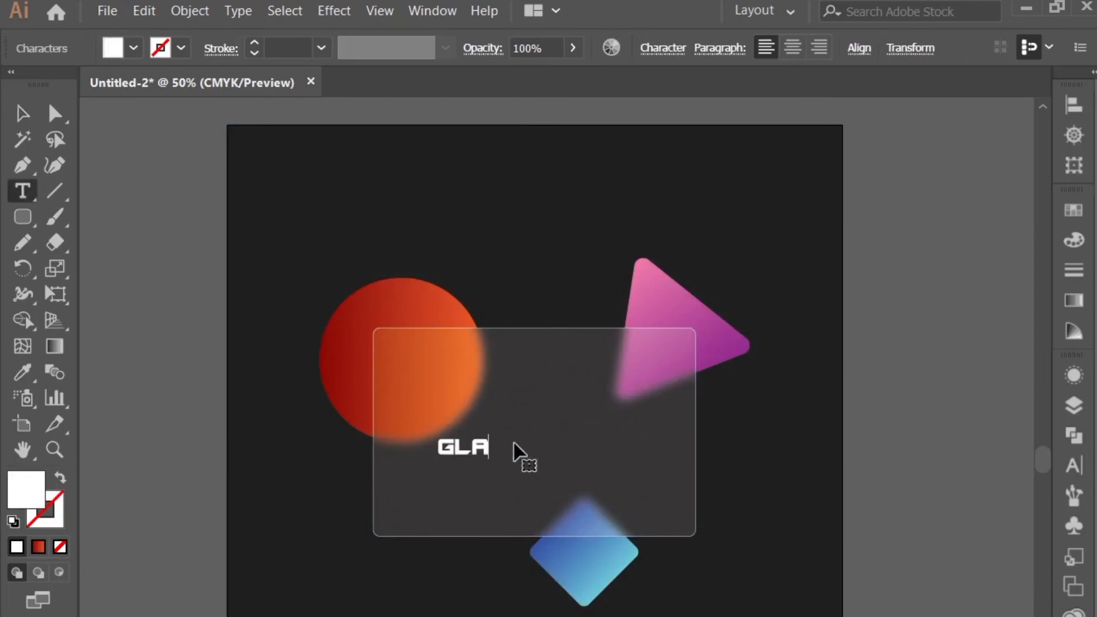
{"action": "type", "text": "SSMORPHSM"}
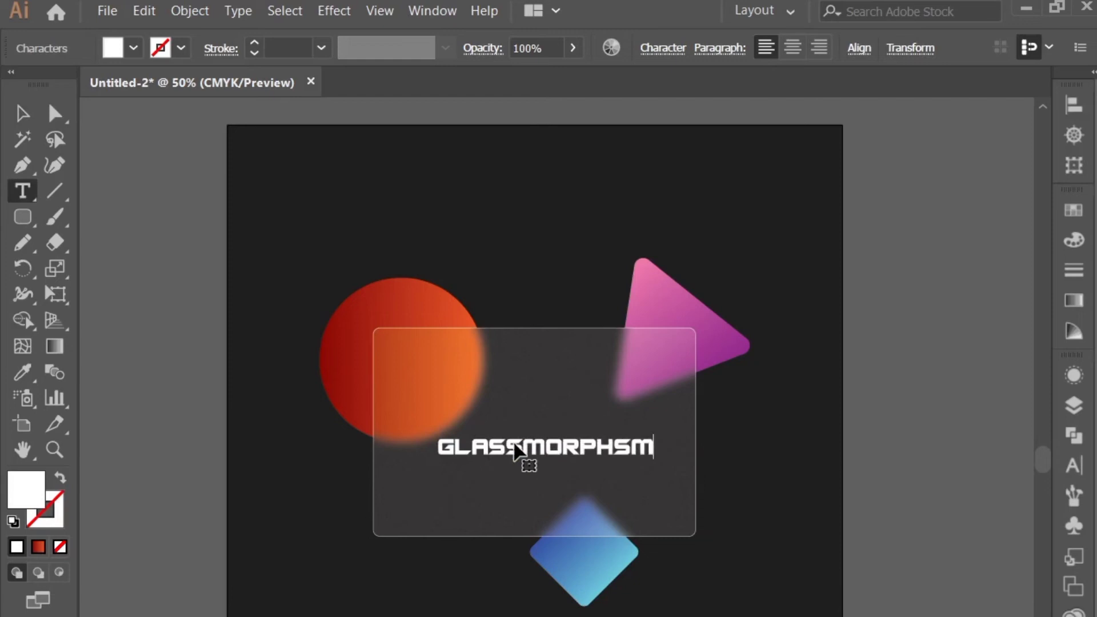
{"action": "key", "text": "BackSpace"}
{"action": "key", "text": "BackSpace"}
{"action": "type", "text": "OS"}
{"action": "key", "text": "BackSpace"}
{"action": "key", "text": "BackSpace"}
{"action": "type", "text": "ISM"}
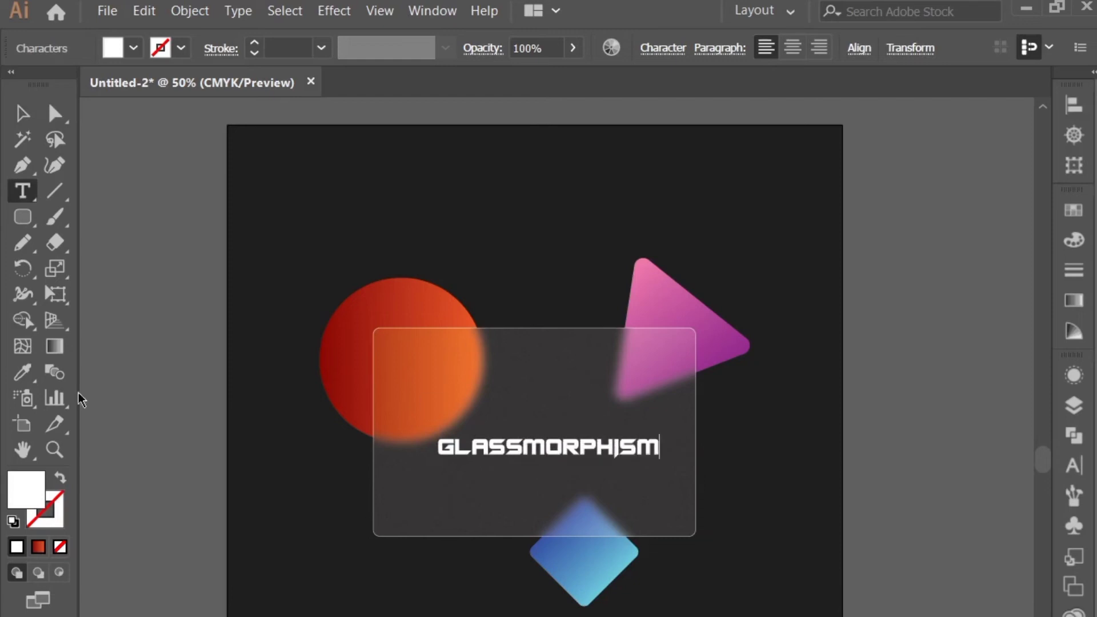
{"action": "left_click", "coordinate": [22, 113]}
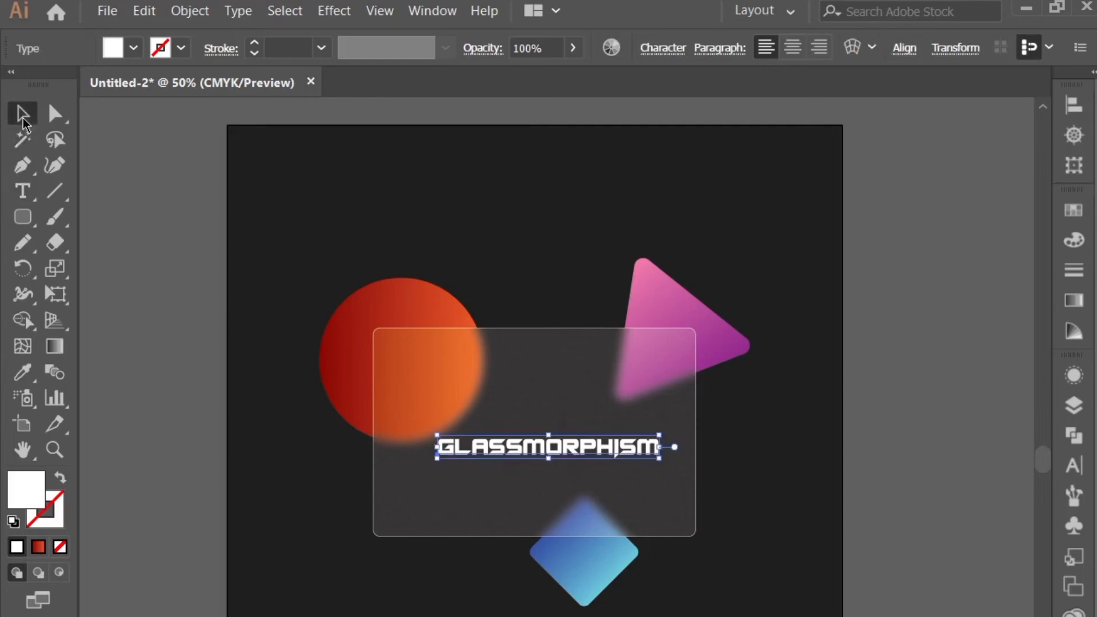
Change the GLASSMORPHISM text's font to Geometr415 Blk BT Black
{"action": "left_click", "coordinate": [1073, 464]}
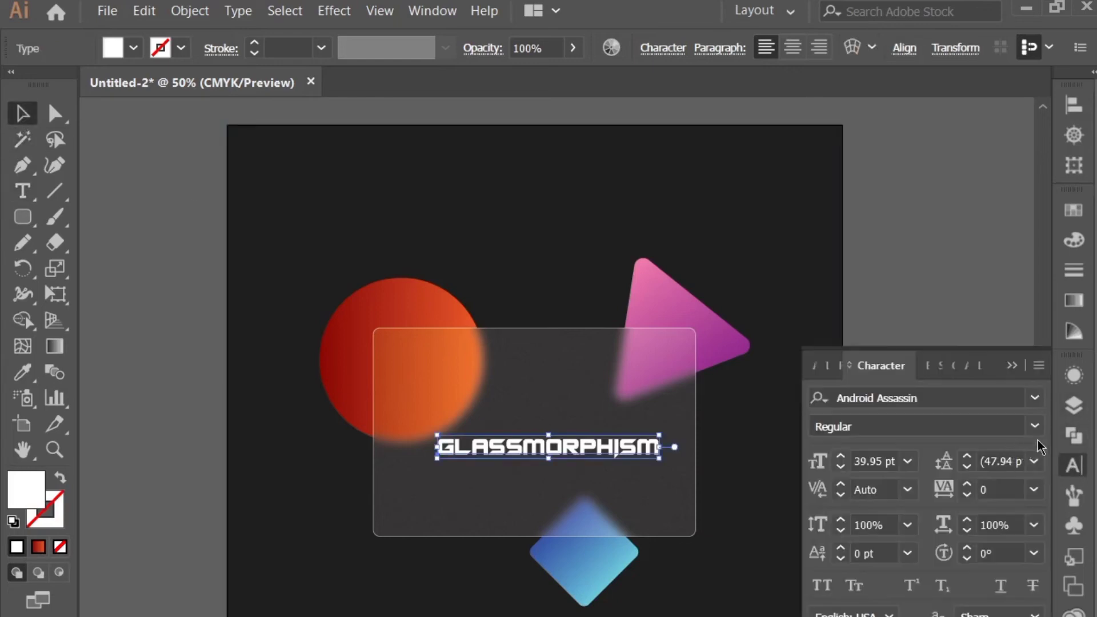
{"action": "left_click", "coordinate": [1035, 398]}
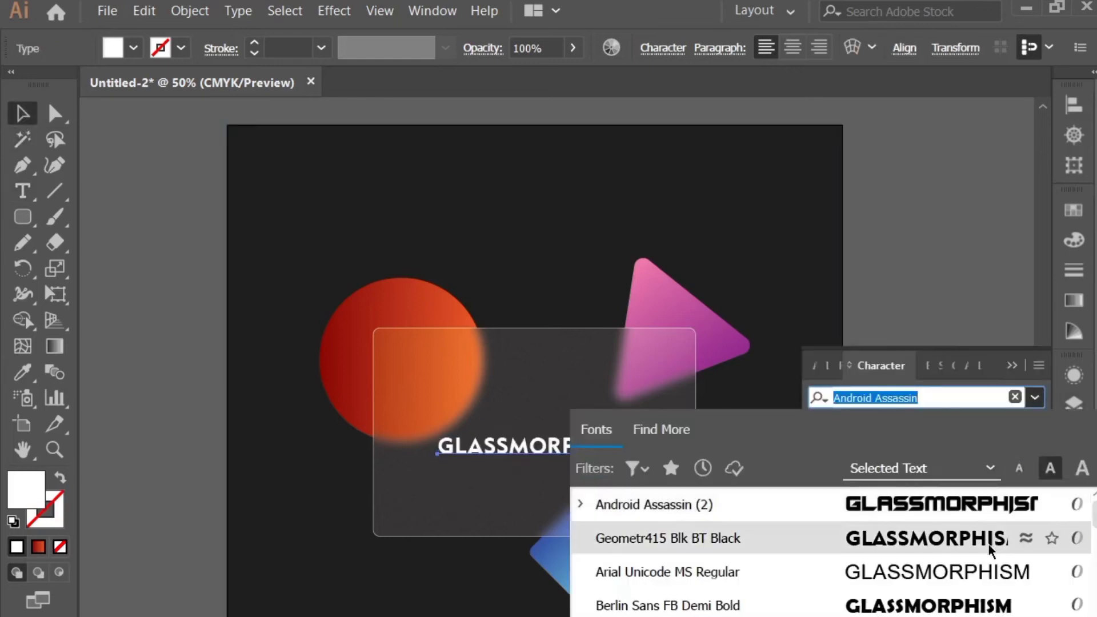
{"action": "left_click", "coordinate": [991, 550]}
{"action": "left_click", "coordinate": [1012, 366]}
Center the GLASSMORPHISM text horizontally and vertically on the glass panel
{"action": "left_click", "coordinate": [516, 421]}
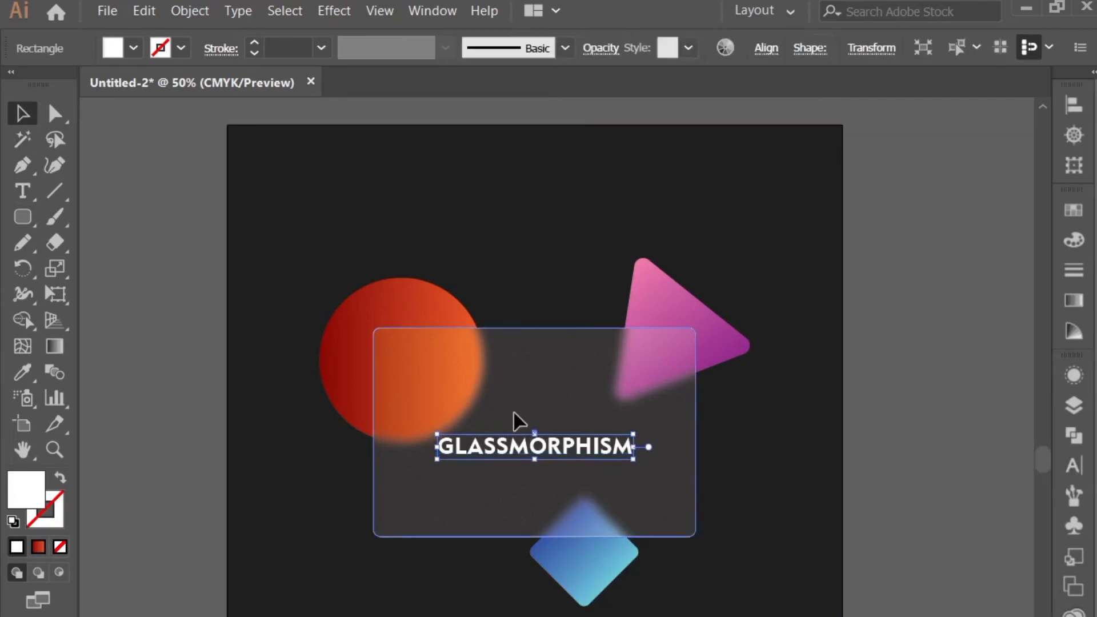
{"action": "left_click", "coordinate": [531, 448], "text": "shift"}
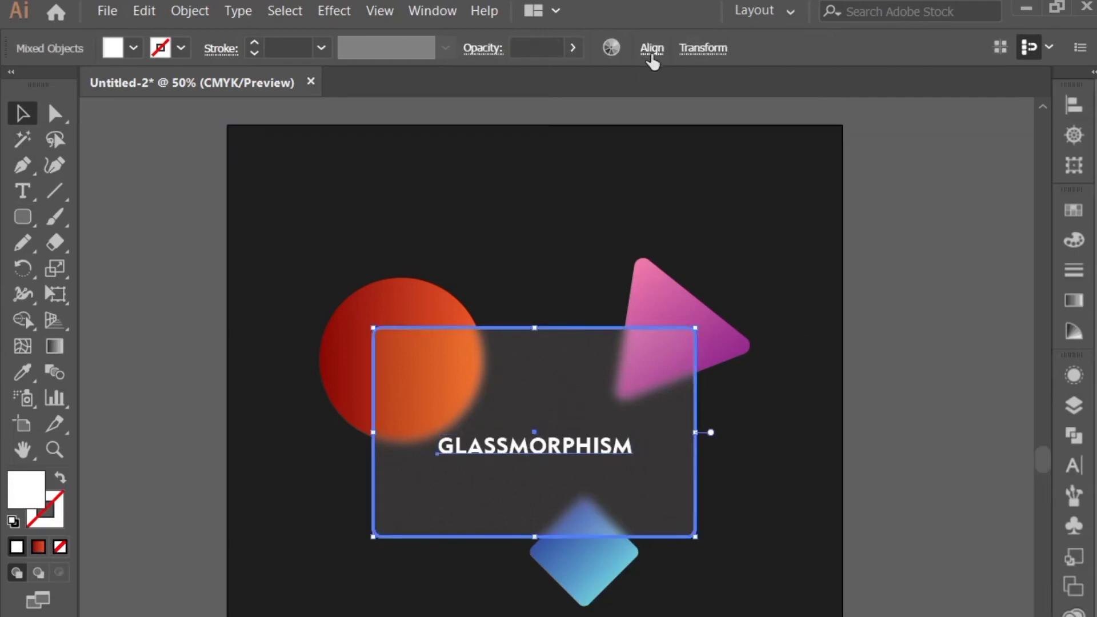
{"action": "left_click", "coordinate": [652, 51]}
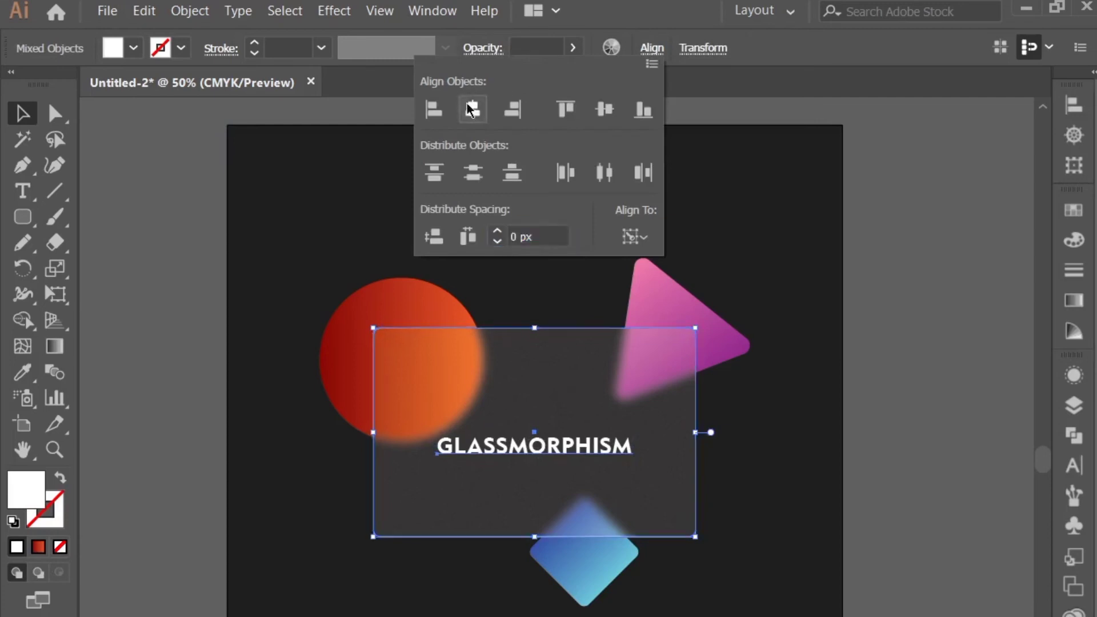
{"action": "left_click", "coordinate": [604, 110]}
{"action": "left_click", "coordinate": [893, 313]}
{"action": "left_click", "coordinate": [747, 478]}
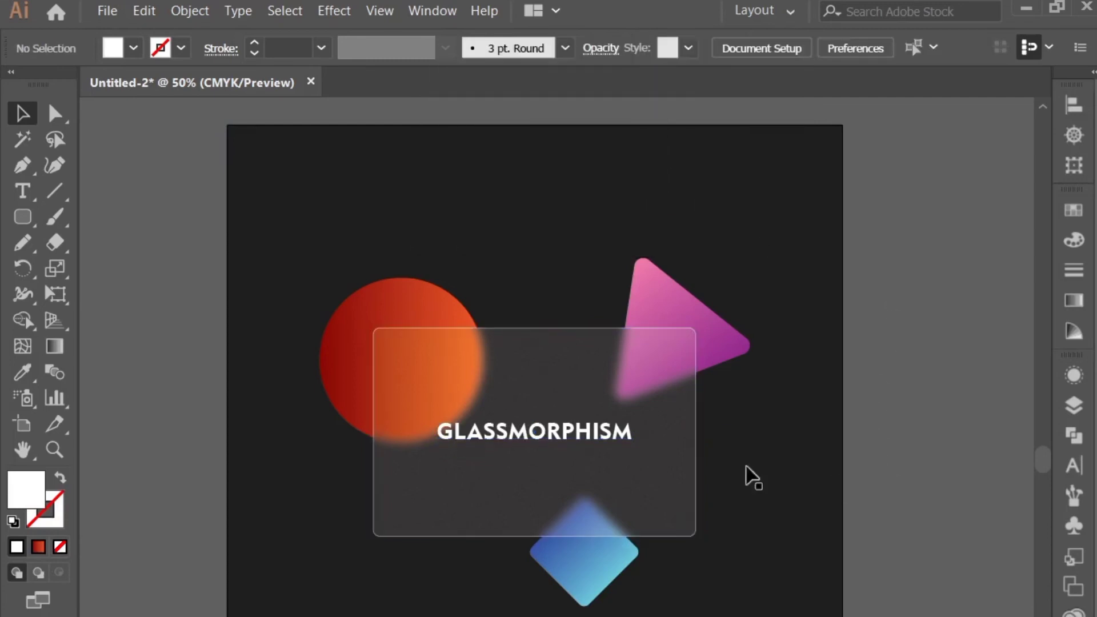
Scale up the GLASSMORPHISM text from its center until it spans most of the panel's width
{"action": "left_click", "coordinate": [610, 440]}
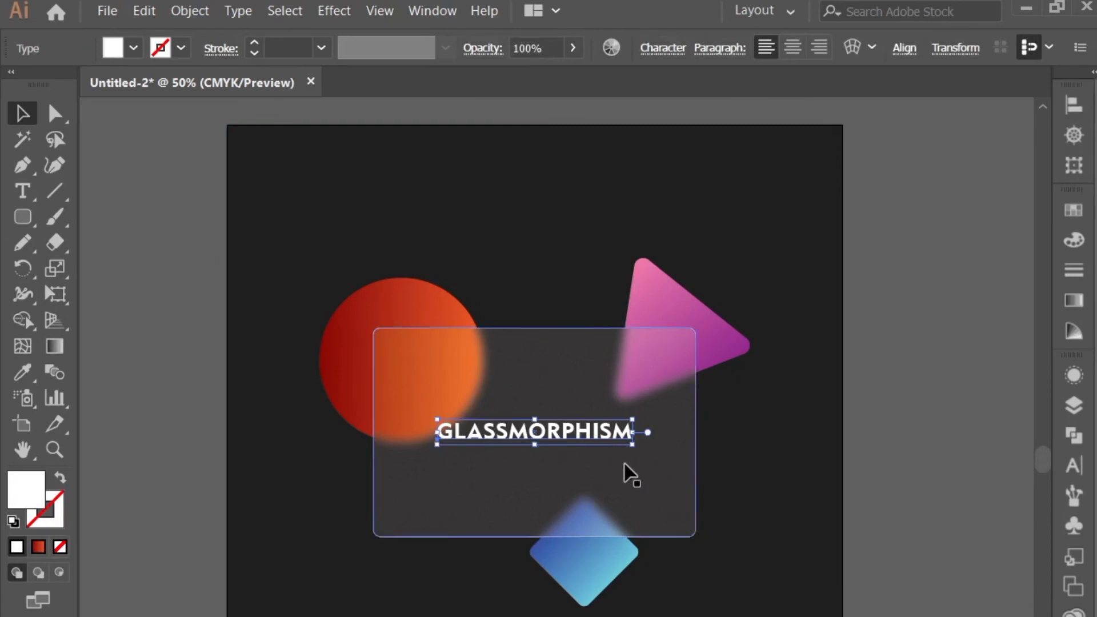
{"action": "left_click_drag", "start_coordinate": [632, 444], "coordinate": [657, 468]}
{"action": "left_click", "coordinate": [171, 201]}
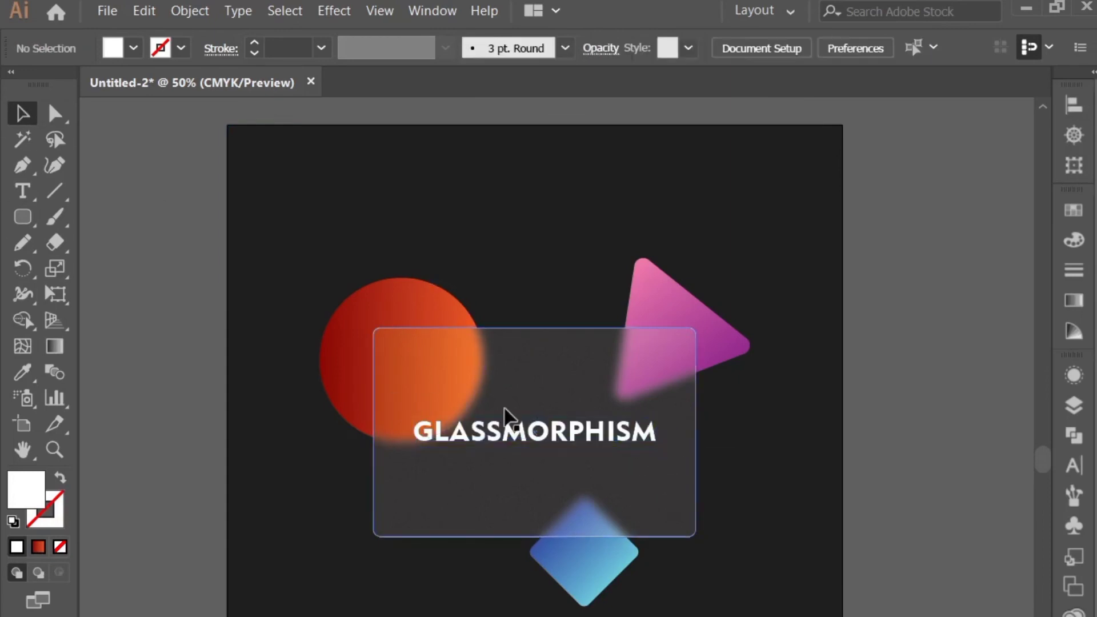
{"action": "left_click", "coordinate": [522, 437]}
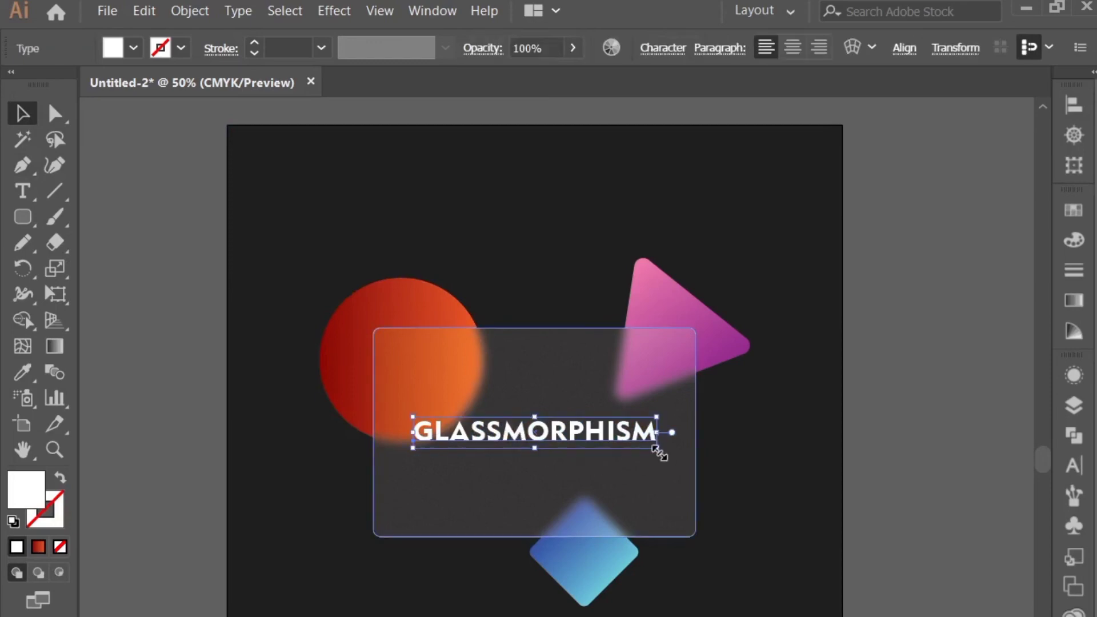
{"action": "left_click_drag", "start_coordinate": [660, 451], "coordinate": [675, 459]}
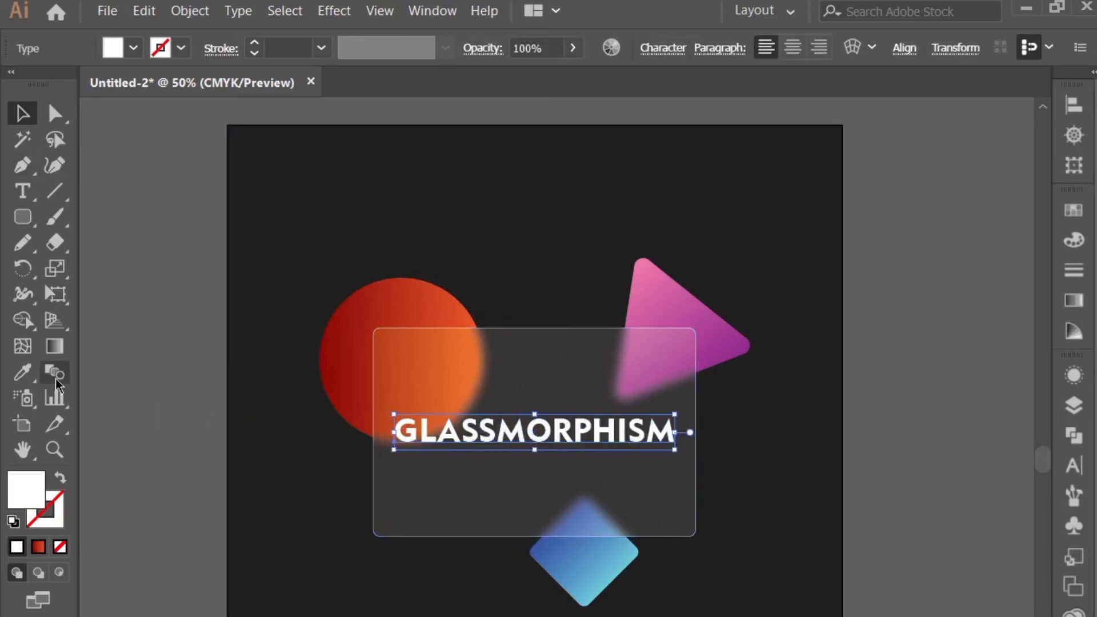
Start a Drop Shadow effect on the GLASSMORPHISM text with preview enabled and a medium grey shadow color
{"action": "left_click", "coordinate": [306, 17]}
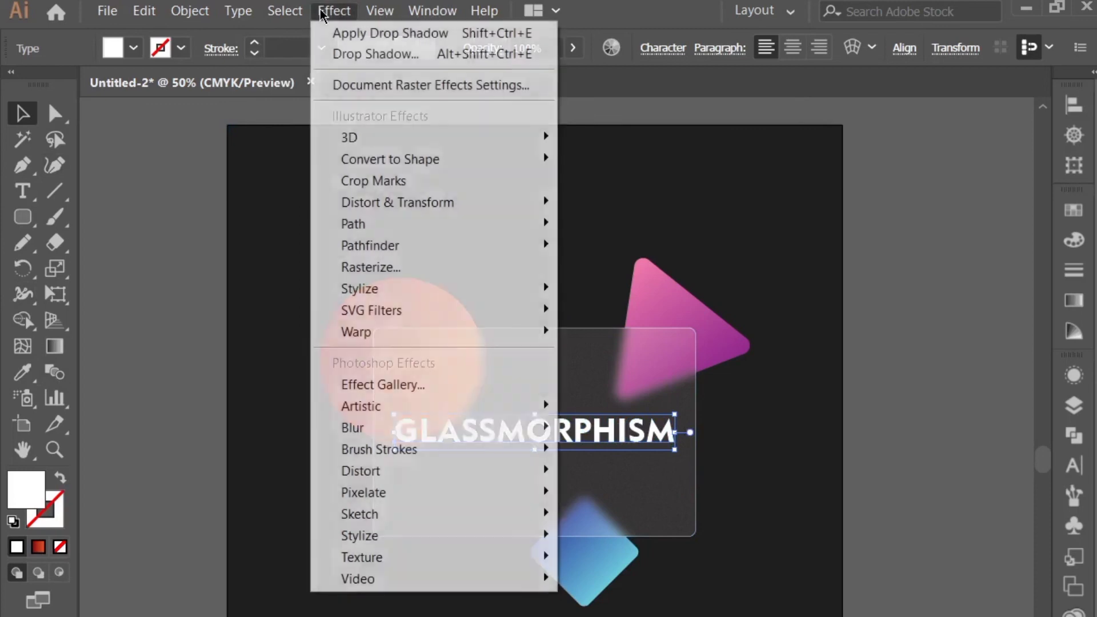
{"action": "mouse_move", "coordinate": [547, 290]}
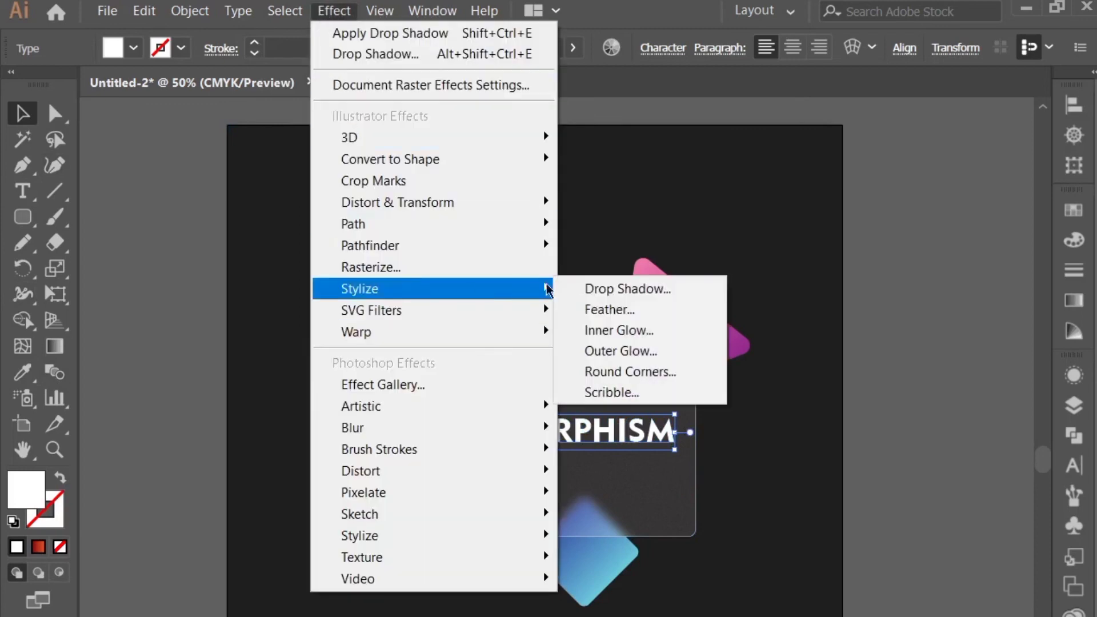
{"action": "left_click", "coordinate": [584, 285]}
{"action": "left_click", "coordinate": [756, 506]}
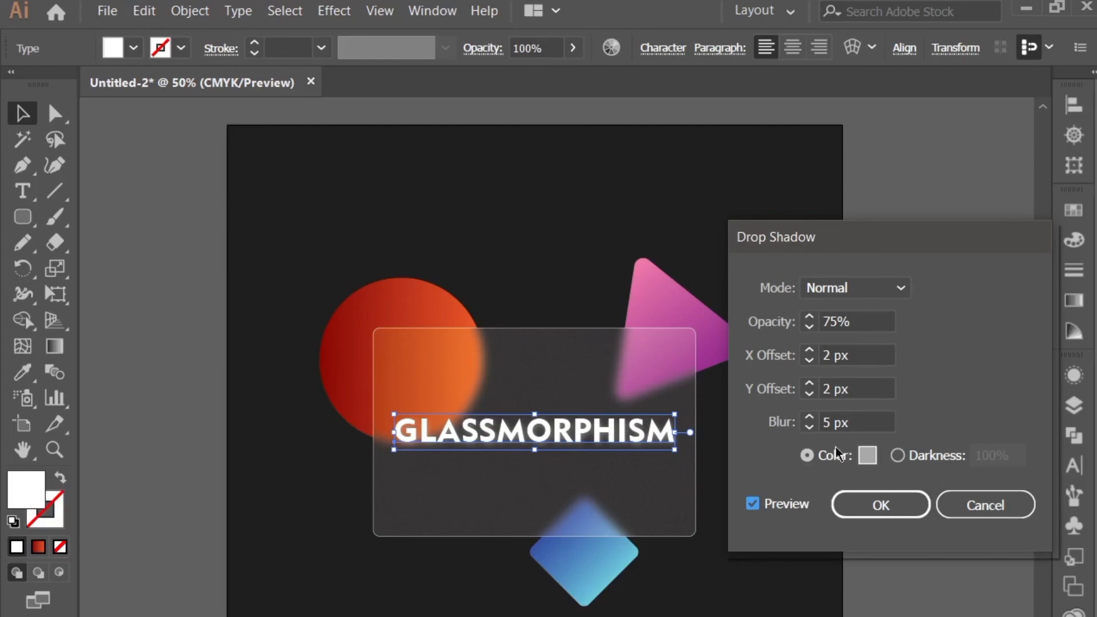
{"action": "left_click", "coordinate": [868, 456]}
{"action": "mouse_move", "coordinate": [309, 436]}
{"action": "left_mouse_down"}
{"action": "mouse_move", "coordinate": [277, 400]}
{"action": "mouse_move", "coordinate": [263, 429]}
{"action": "left_mouse_up"}
{"action": "left_click", "coordinate": [825, 280]}
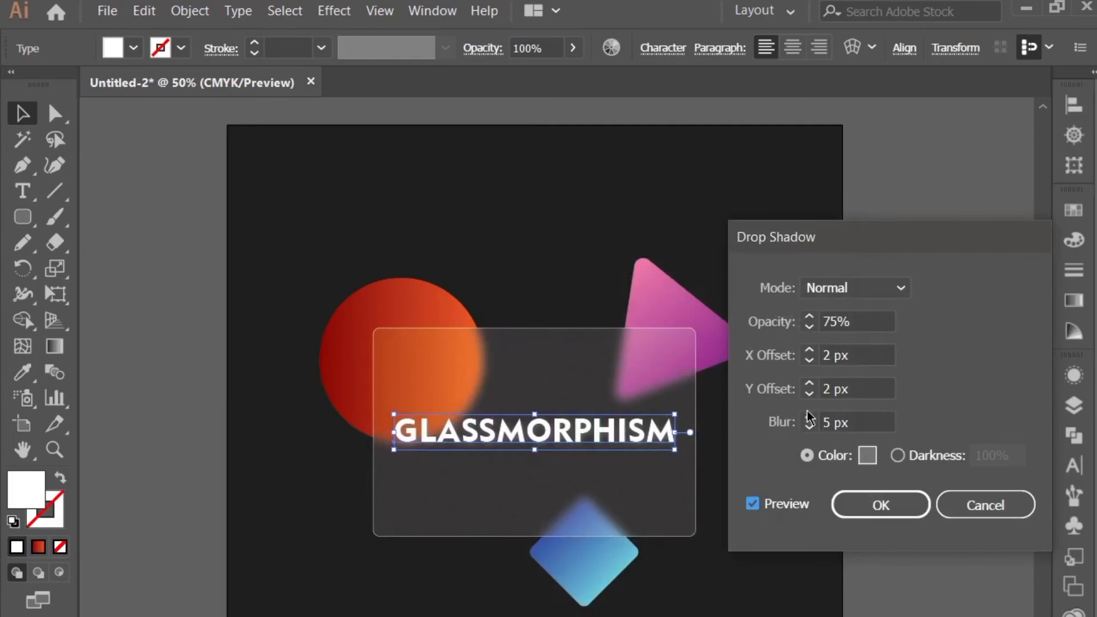
Set the drop shadow's X and Y offsets to 3 px, pick a lighter grey shadow color, and apply the effect
{"action": "left_click", "coordinate": [809, 384]}
{"action": "left_click", "coordinate": [812, 350]}
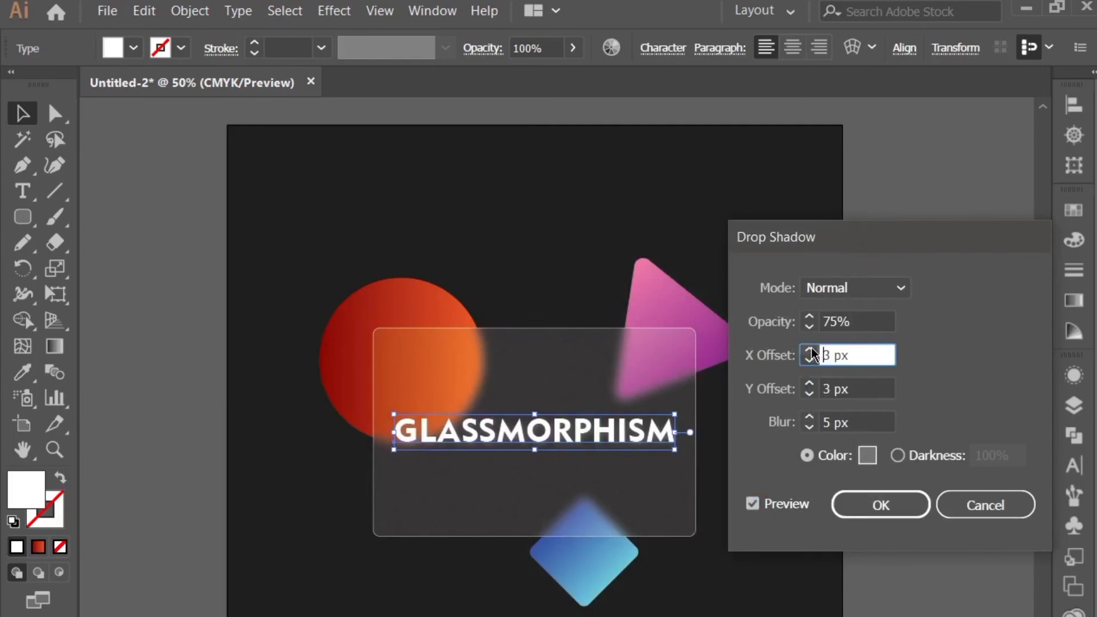
{"action": "left_click", "coordinate": [869, 456]}
{"action": "left_click_drag", "start_coordinate": [331, 358], "coordinate": [281, 399]}
{"action": "left_click", "coordinate": [793, 284]}
{"action": "left_click", "coordinate": [848, 504]}
{"action": "left_click", "coordinate": [878, 520]}
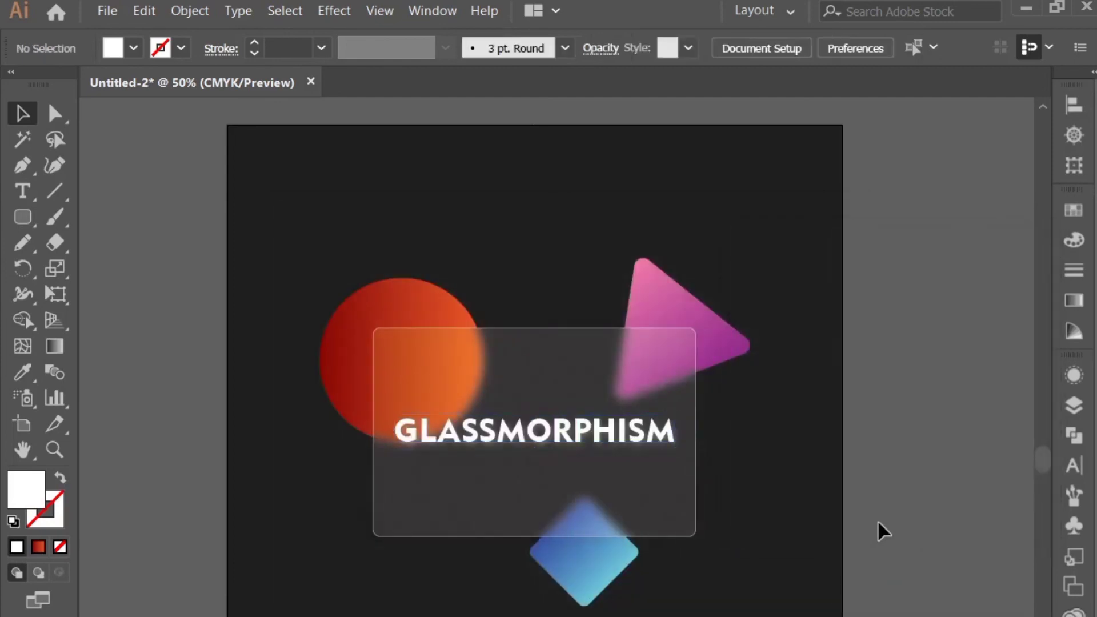